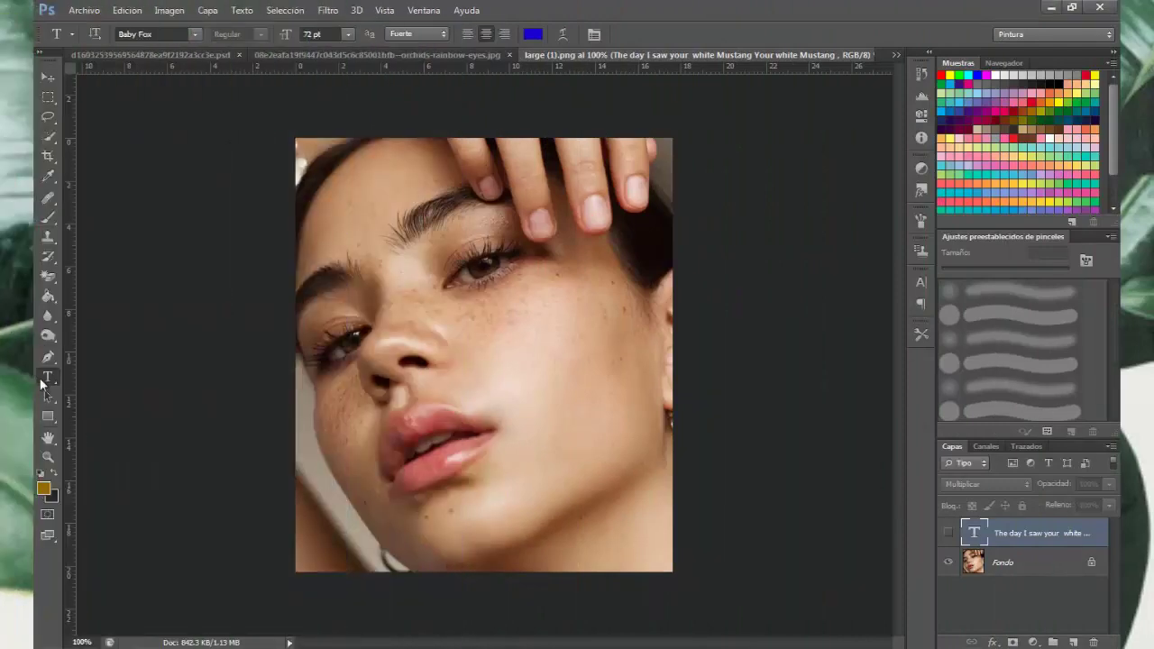
Step: Paste the lyrics 'the day i saw your white mustang your white mustang' as text over the cheek
{"action": "left_click", "coordinate": [508, 364]}
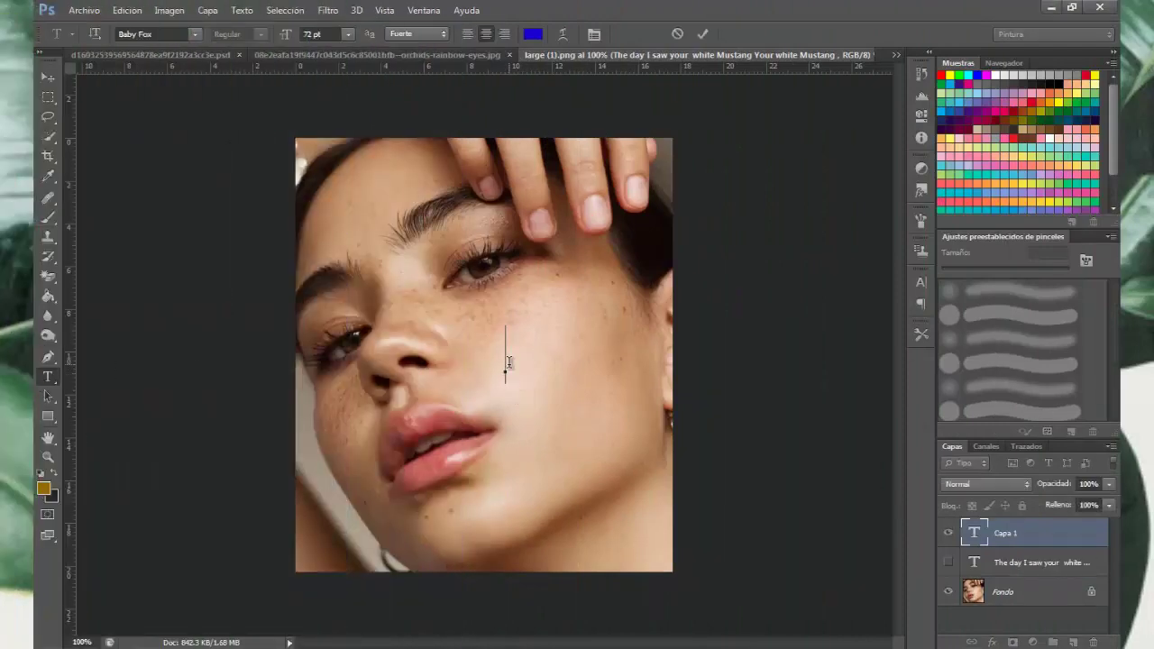
{"action": "right_click", "coordinate": [507, 364]}
{"action": "left_click", "coordinate": [512, 428]}
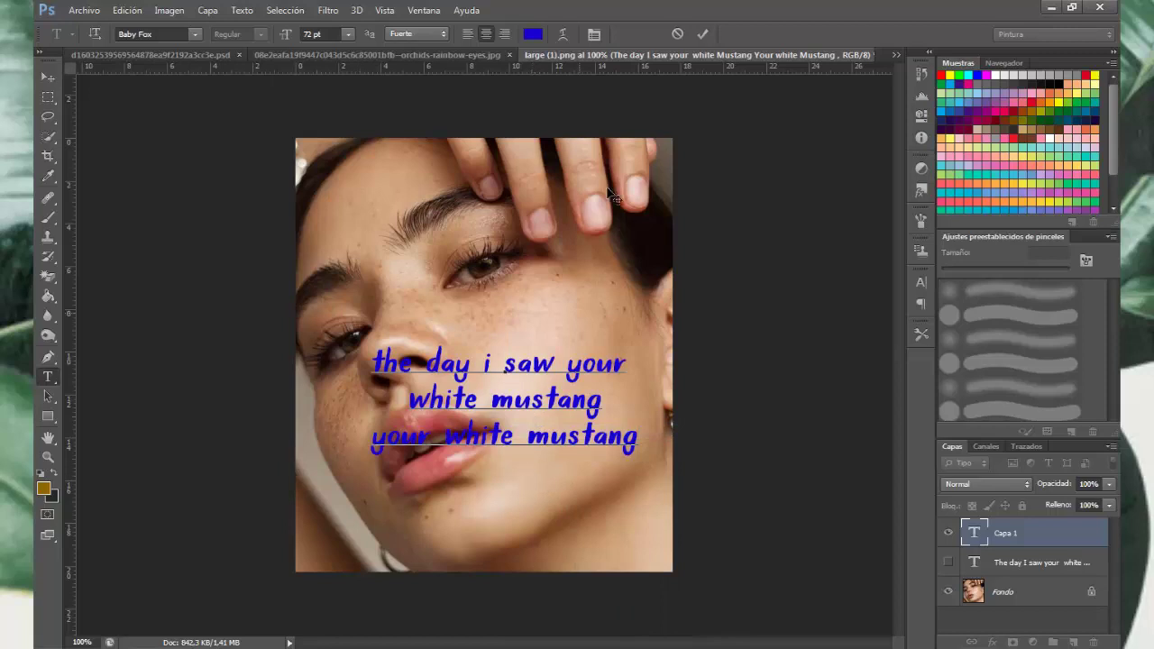
{"action": "left_click", "coordinate": [703, 34]}
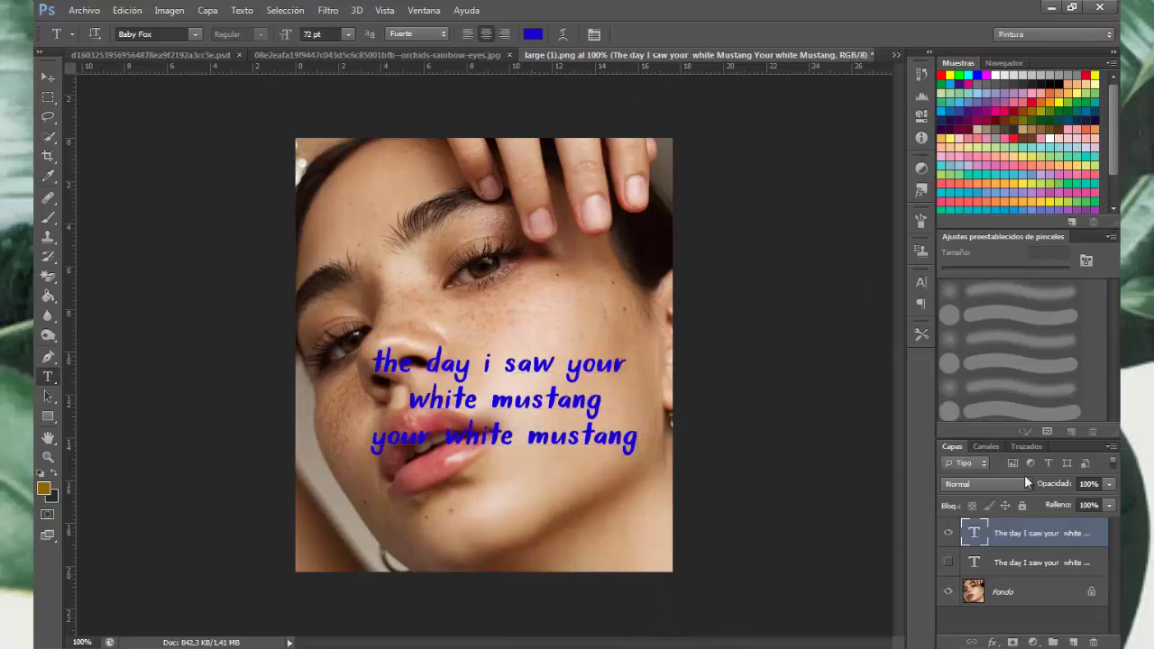
Step: Set the lyrics text layer to Multiply (Multiplicar) blending
{"action": "left_click", "coordinate": [974, 485]}
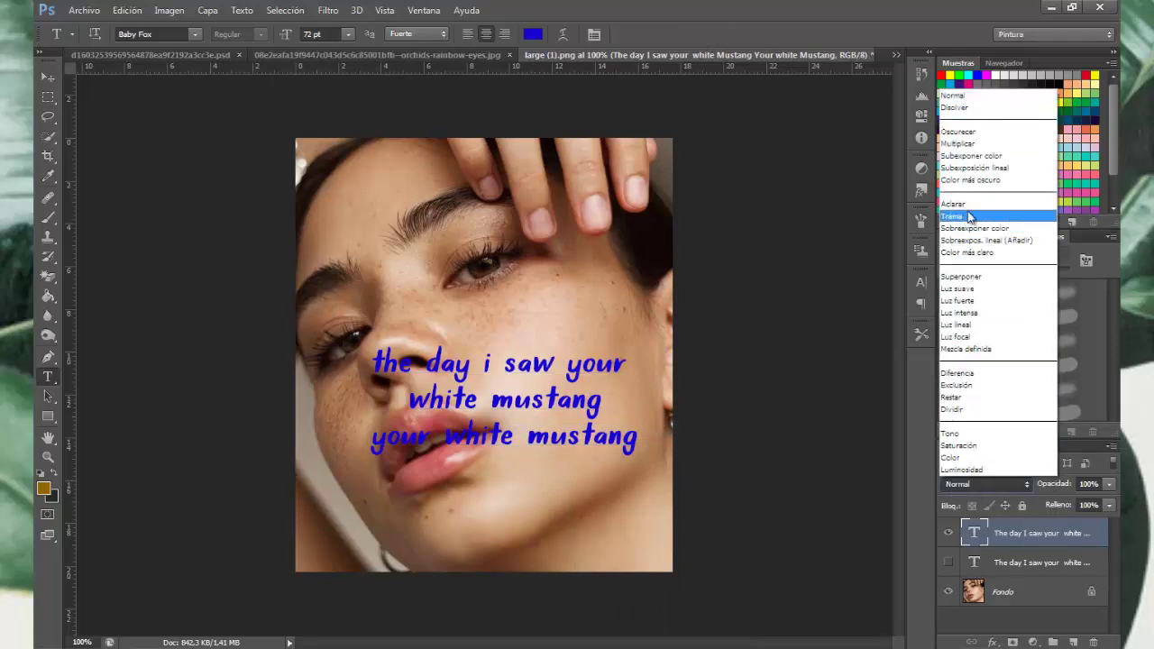
{"action": "left_click", "coordinate": [963, 144]}
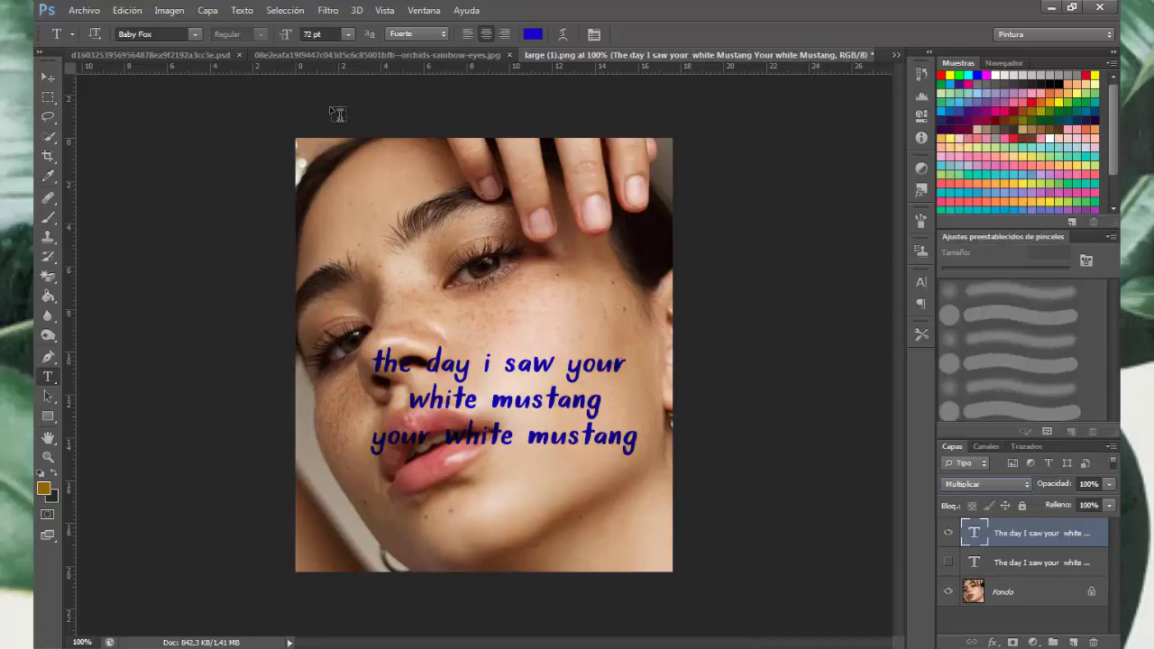
{"action": "left_click", "coordinate": [128, 10]}
Step: Rotate the lyrics about -19.6°, move them over the lips and cheek, and add an empty layer
{"action": "left_click", "coordinate": [163, 290]}
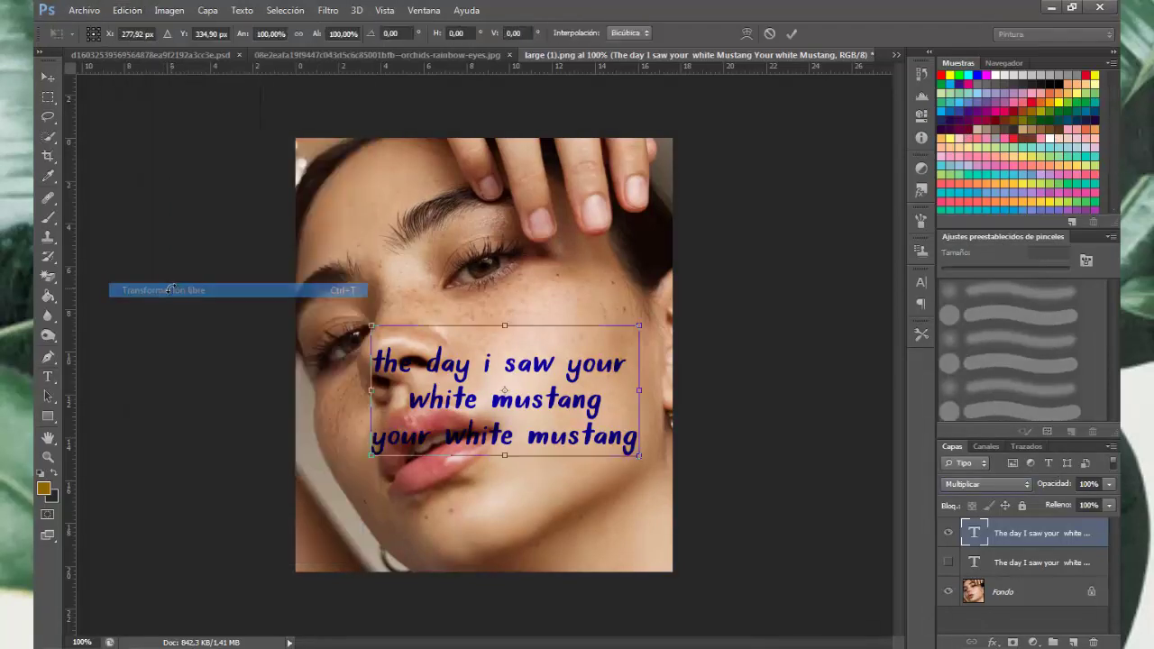
{"action": "left_click_drag", "start_coordinate": [287, 279], "coordinate": [261, 345]}
{"action": "mouse_move", "coordinate": [559, 385]}
{"action": "left_mouse_down"}
{"action": "mouse_move", "coordinate": [588, 354]}
{"action": "mouse_move", "coordinate": [601, 436]}
{"action": "mouse_move", "coordinate": [617, 416]}
{"action": "left_mouse_up"}
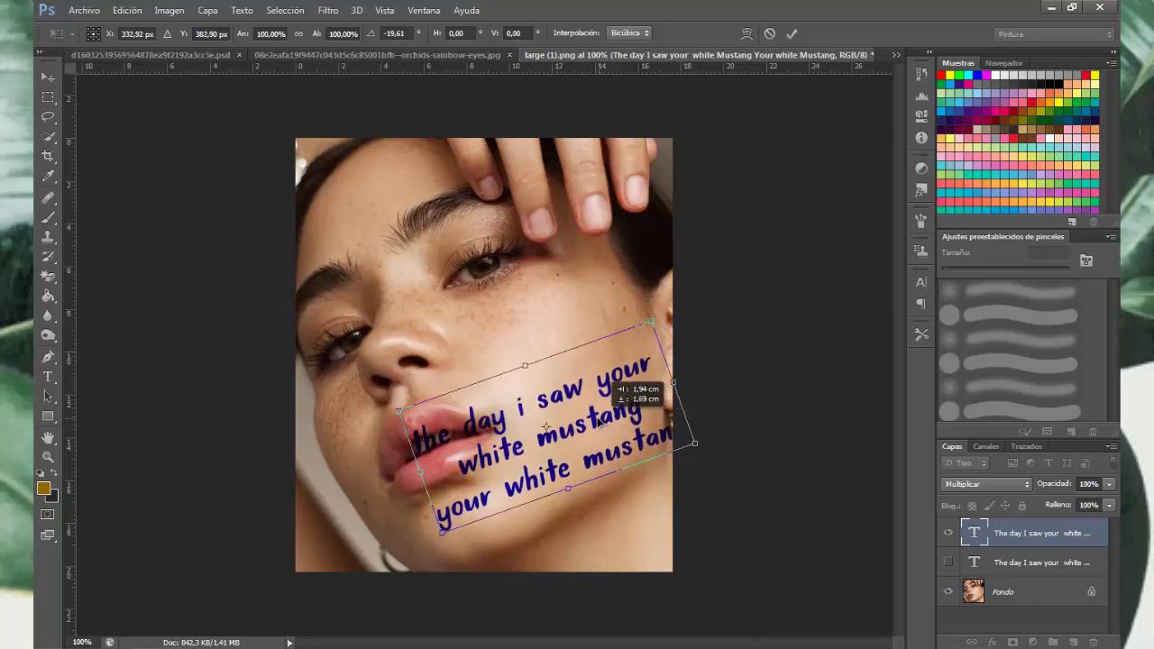
{"action": "key", "text": "Return"}
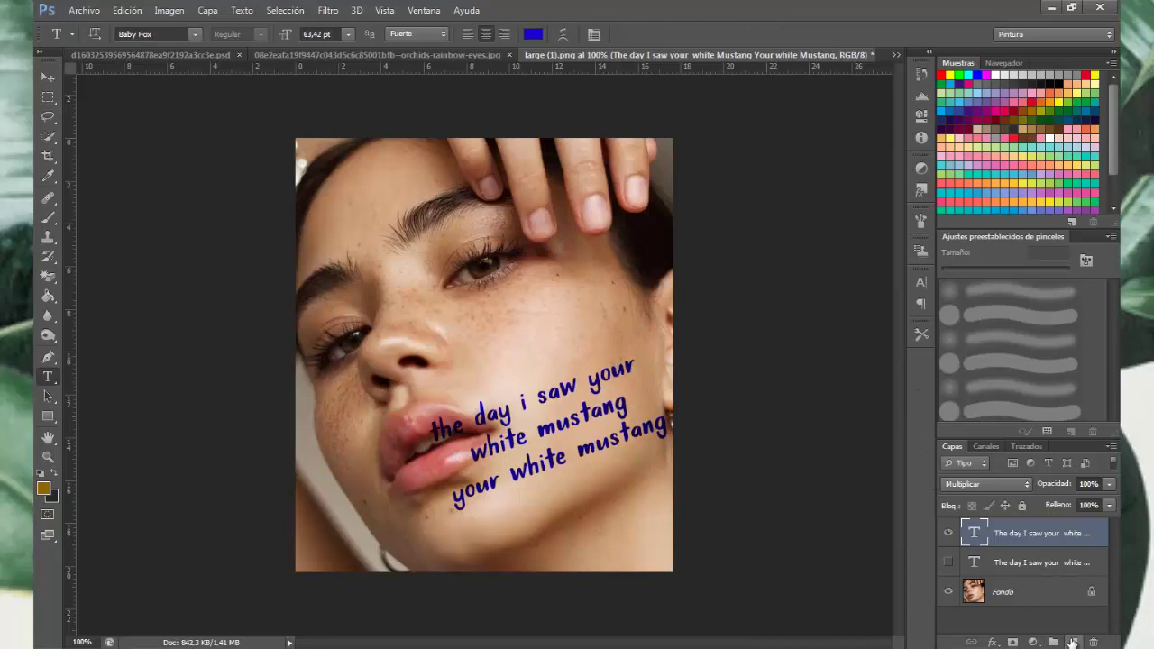
{"action": "left_click", "coordinate": [1074, 642]}
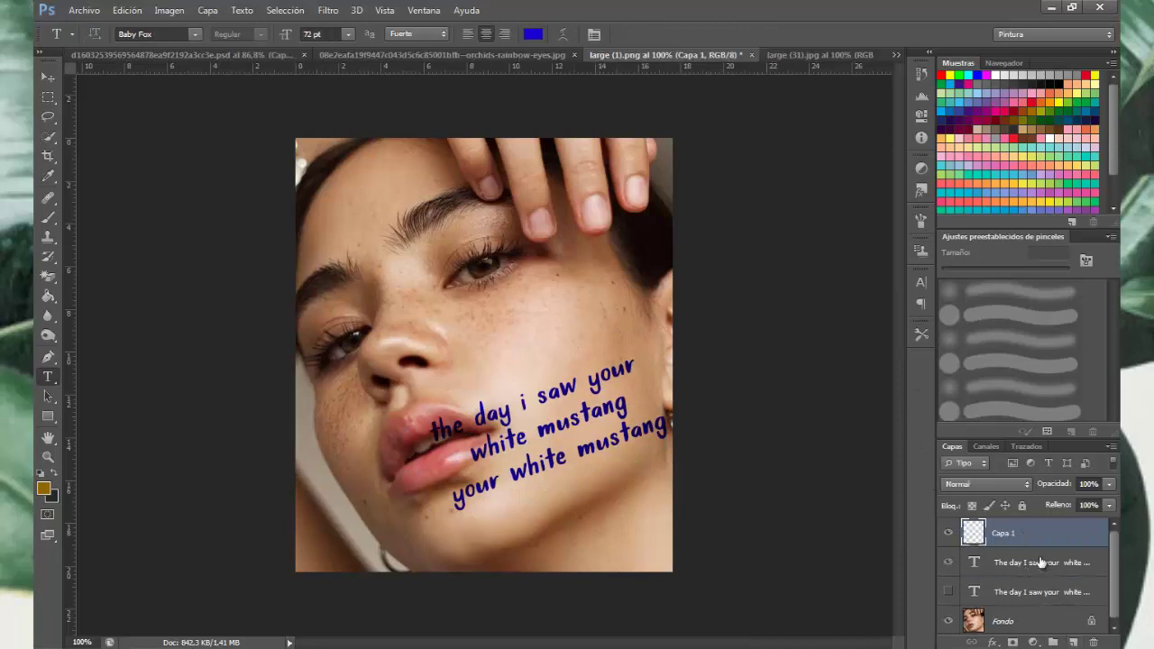
Step: Merge the lyrics text into the empty layer Capa 1 and set it to Multiply
{"action": "left_click", "coordinate": [1041, 562]}
{"action": "right_click", "coordinate": [1042, 562]}
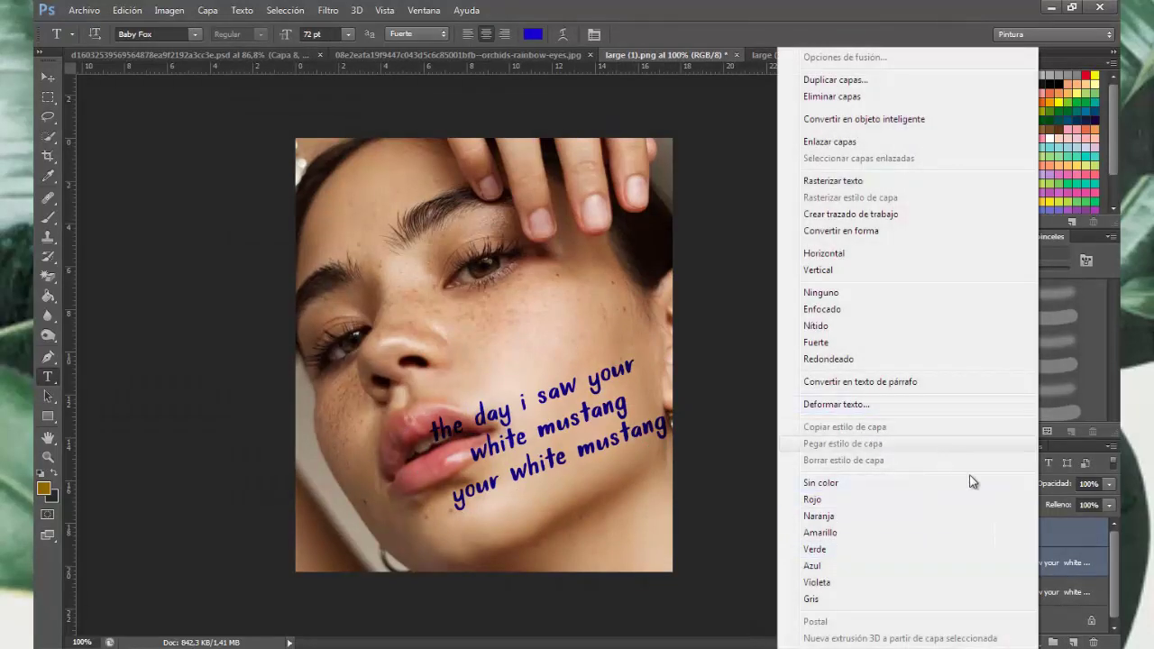
{"action": "right_click", "coordinate": [1055, 533]}
{"action": "left_click", "coordinate": [894, 406]}
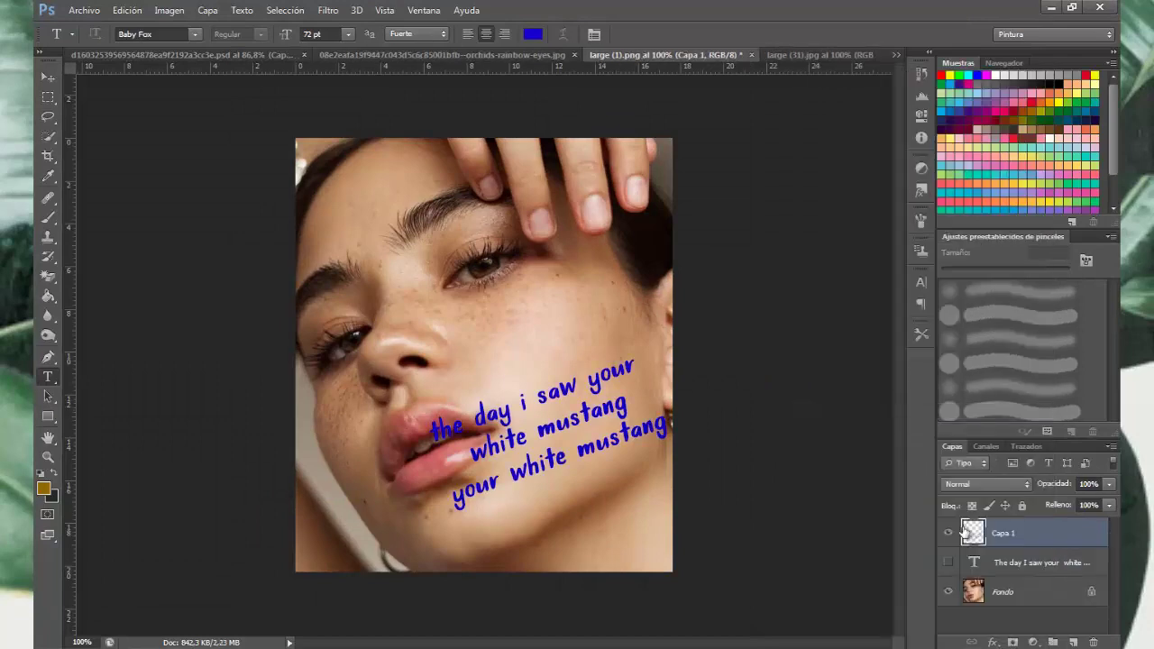
{"action": "left_click", "coordinate": [1029, 488]}
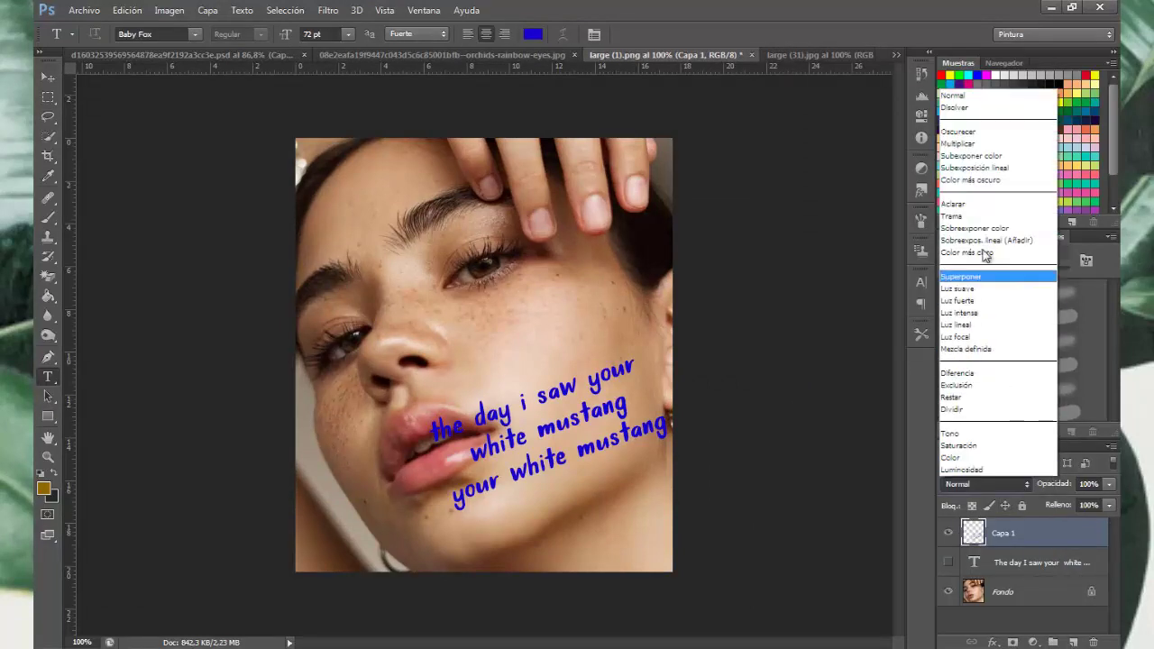
{"action": "left_click", "coordinate": [996, 144]}
Step: Duplicate the merged lyrics layer as 'Capa 1 copia'
{"action": "right_click", "coordinate": [1032, 533]}
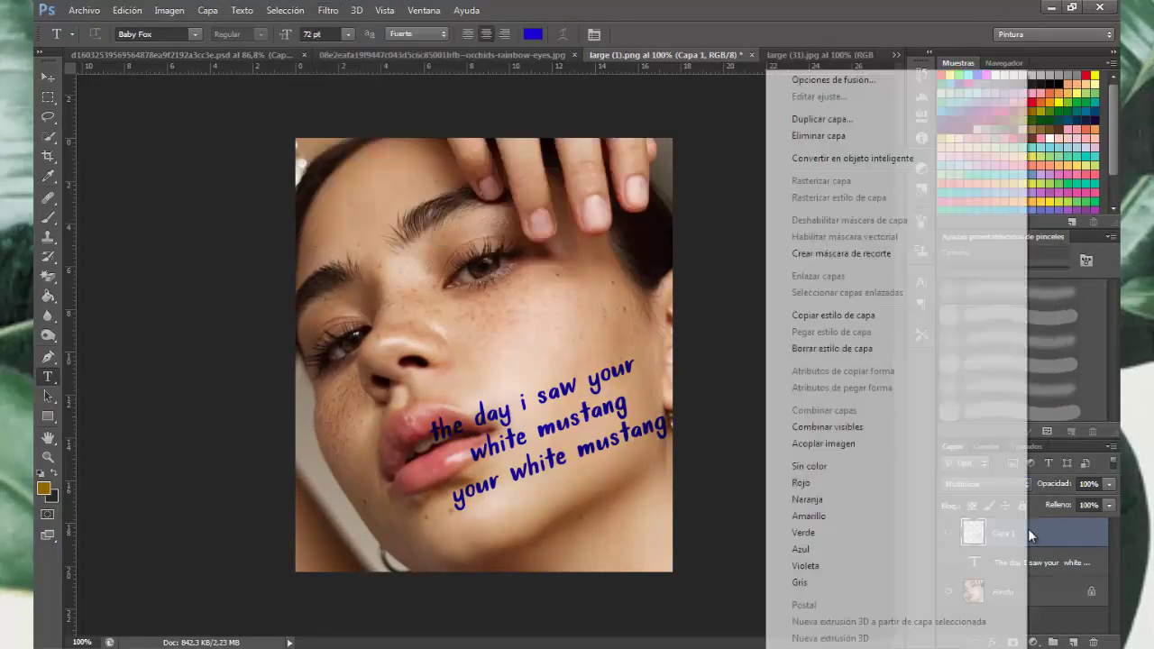
{"action": "left_click", "coordinate": [872, 122]}
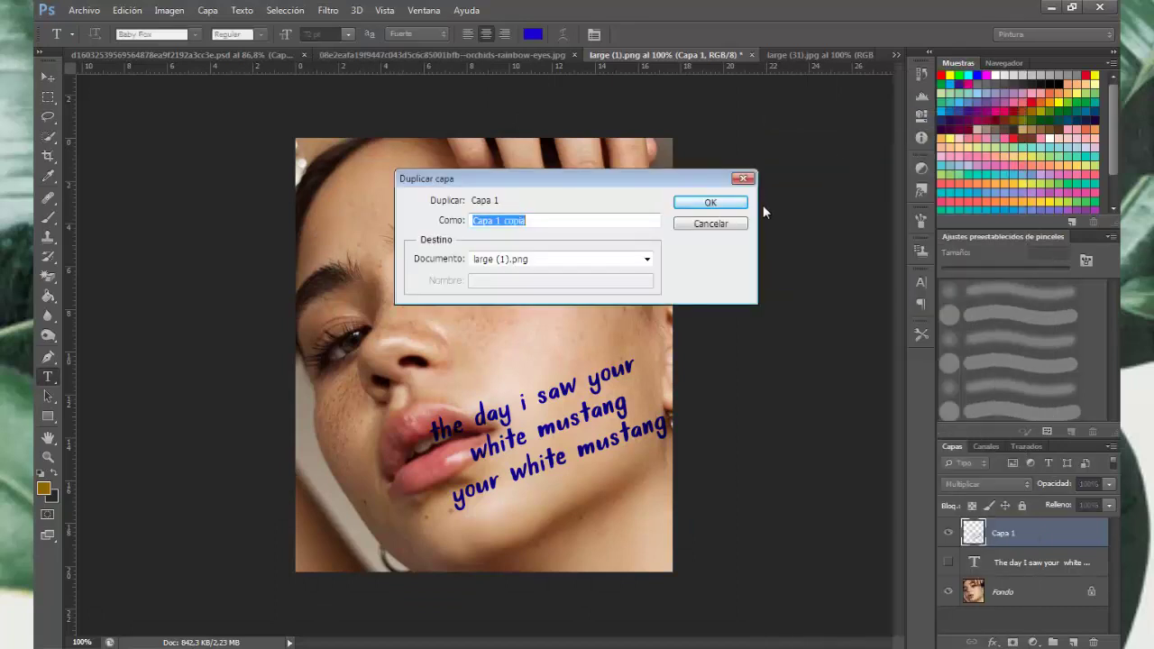
{"action": "left_click", "coordinate": [740, 210]}
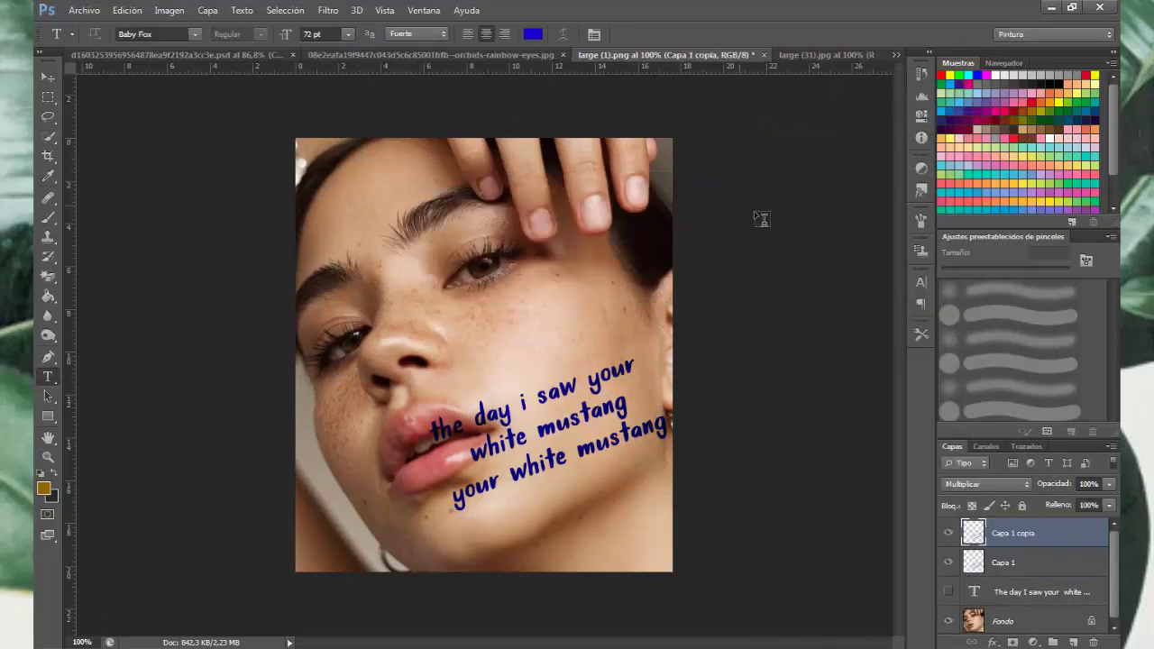
Step: Gaussian-blur the Capa 1 copia layer and move it beneath the original lyrics layer
{"action": "left_click", "coordinate": [328, 10]}
{"action": "mouse_move", "coordinate": [350, 105]}
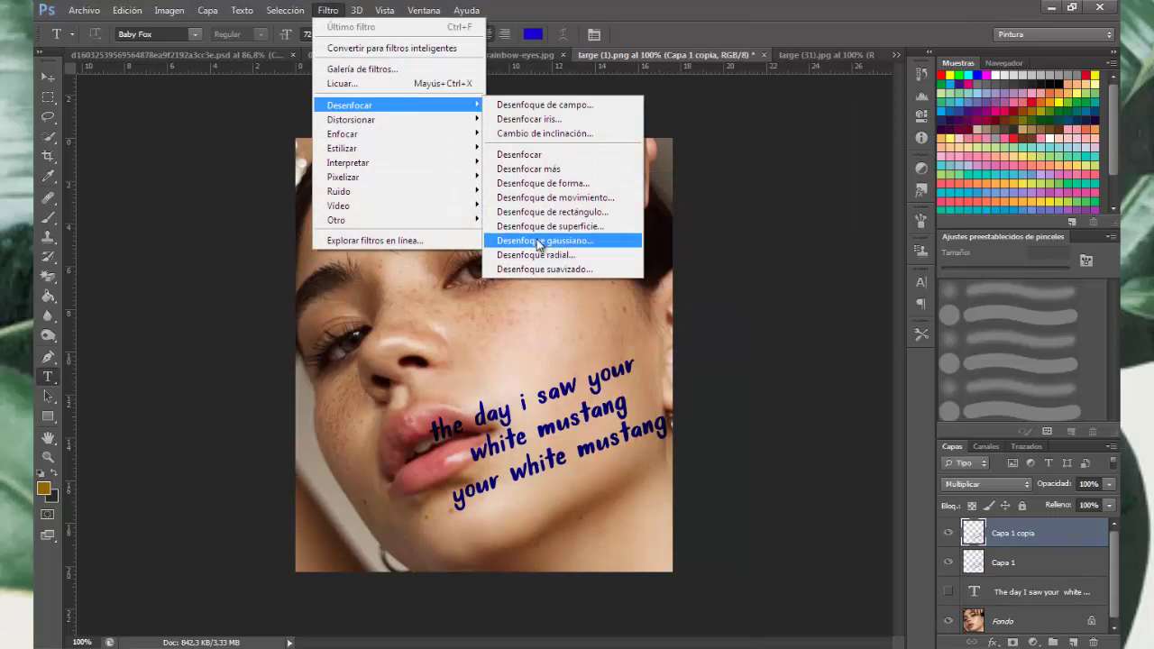
{"action": "left_click", "coordinate": [539, 241]}
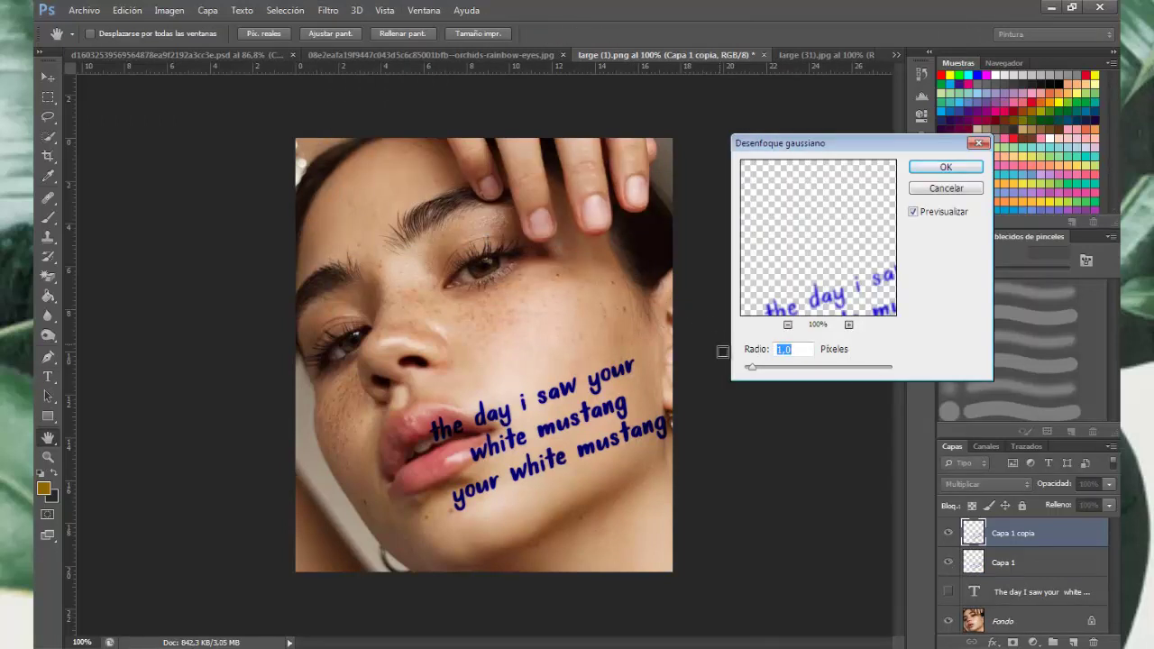
{"action": "left_click_drag", "start_coordinate": [752, 368], "coordinate": [785, 363]}
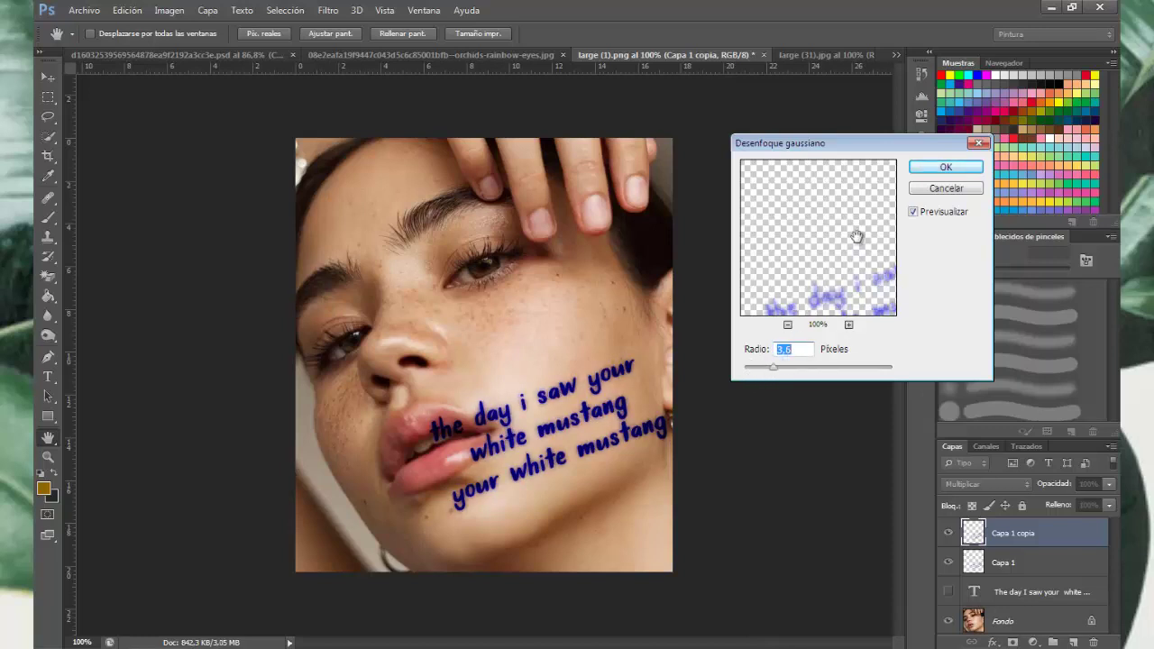
{"action": "left_click", "coordinate": [932, 170]}
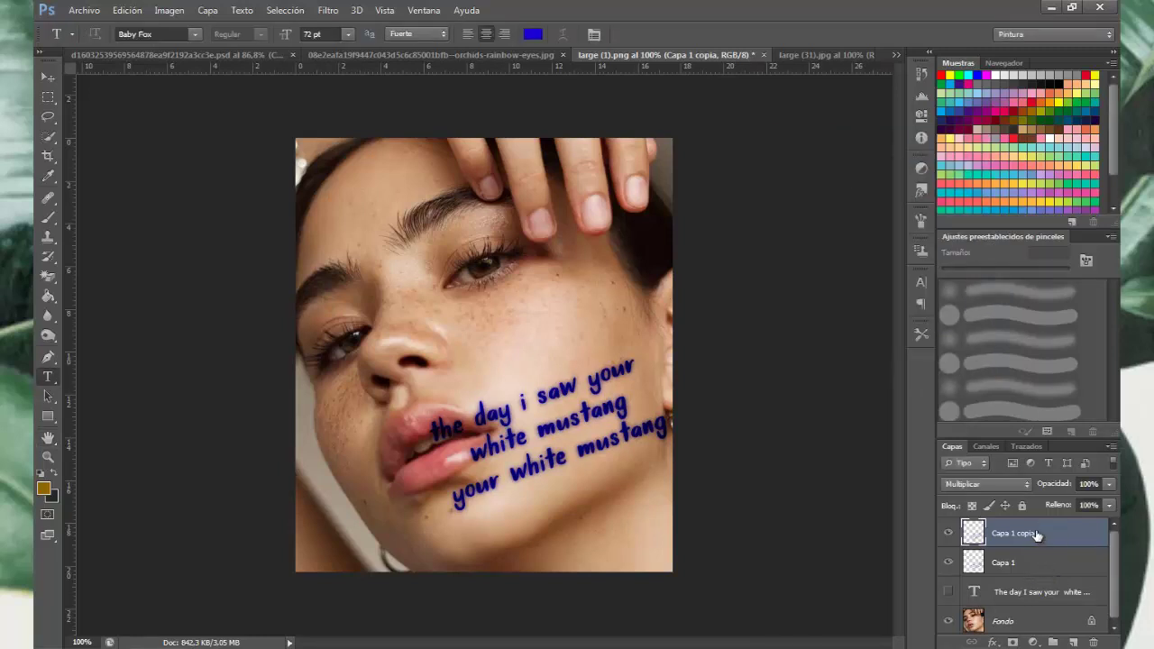
{"action": "left_click_drag", "start_coordinate": [1036, 535], "coordinate": [1034, 565]}
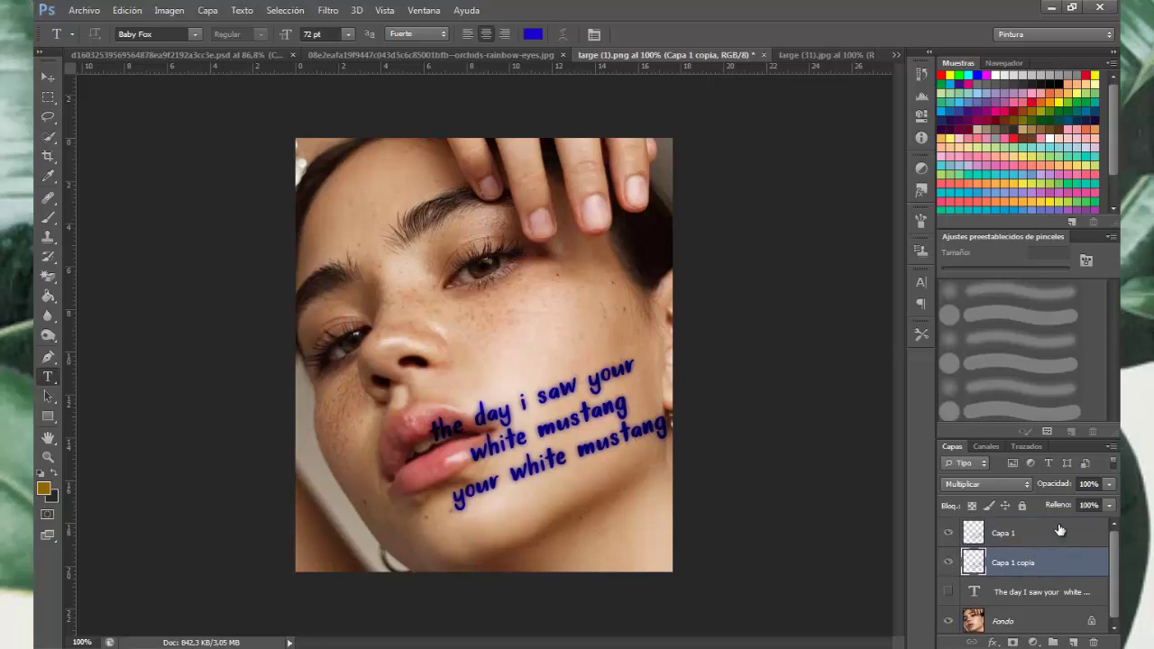
{"action": "left_click", "coordinate": [1109, 484]}
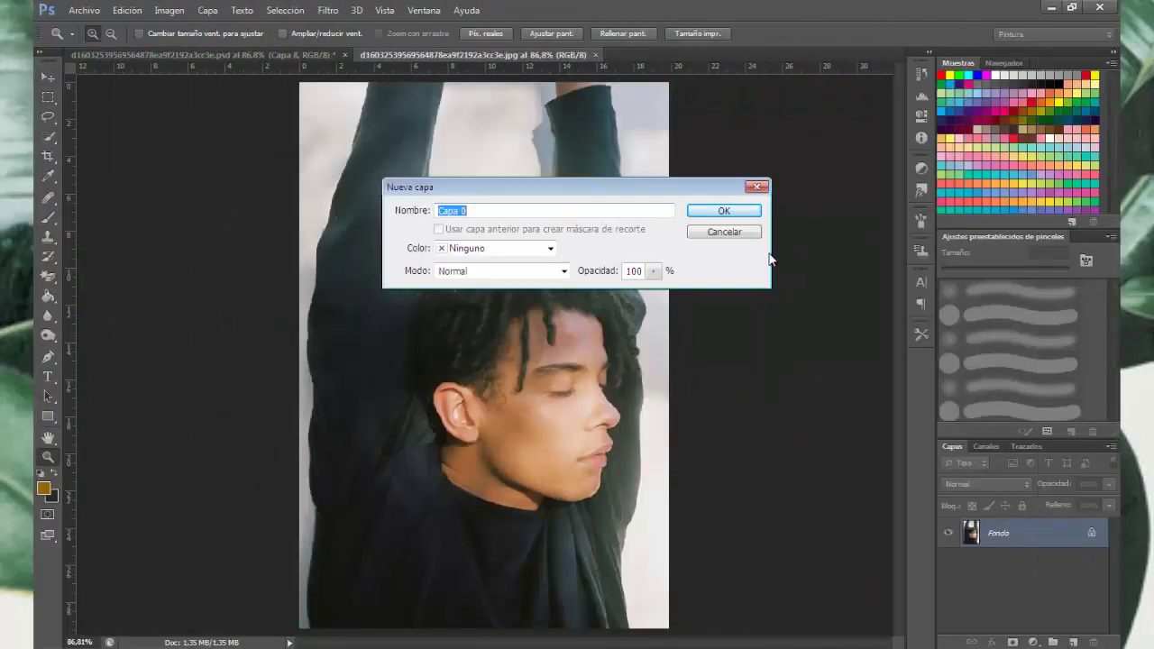
Step: Convert the background to Capa 0 and add a Black & White adjustment with Reds 25, Yellows 57
{"action": "left_click", "coordinate": [753, 214]}
{"action": "left_click", "coordinate": [1034, 642]}
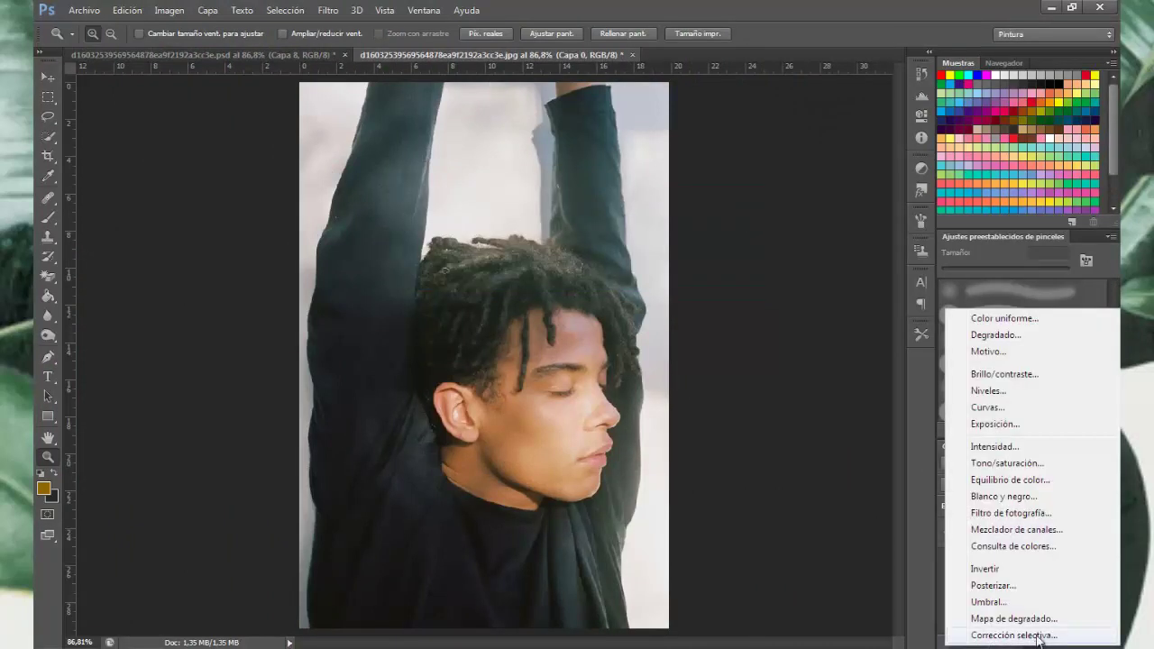
{"action": "left_click", "coordinate": [1004, 497]}
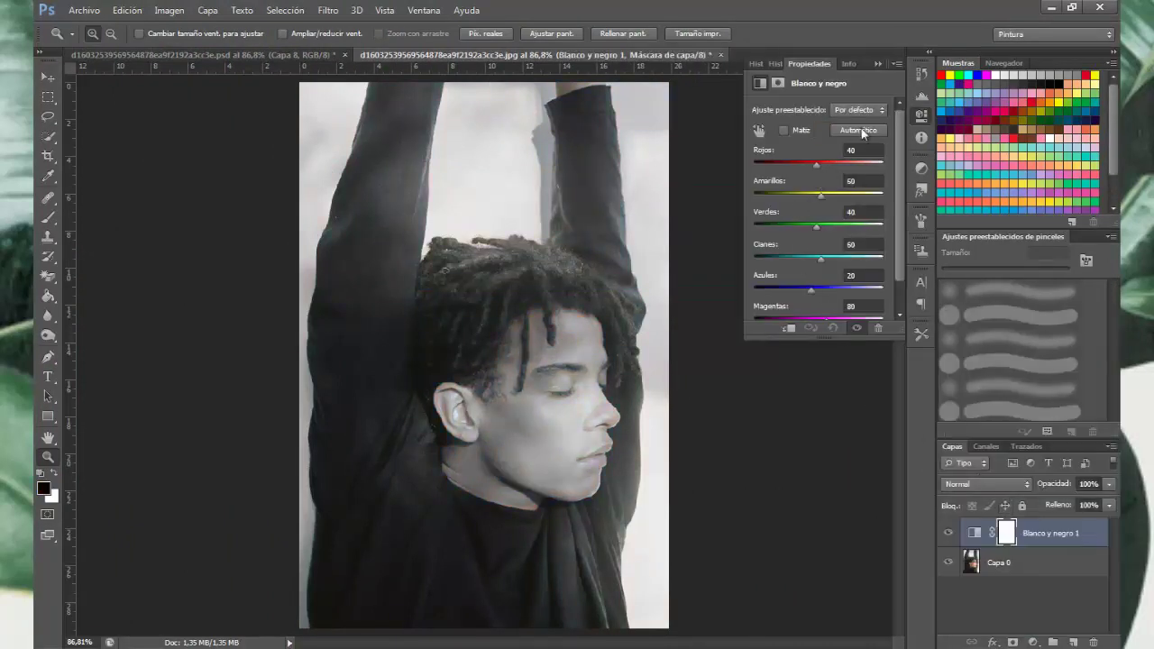
{"action": "left_click", "coordinate": [862, 132]}
{"action": "left_click_drag", "start_coordinate": [814, 166], "coordinate": [807, 164]}
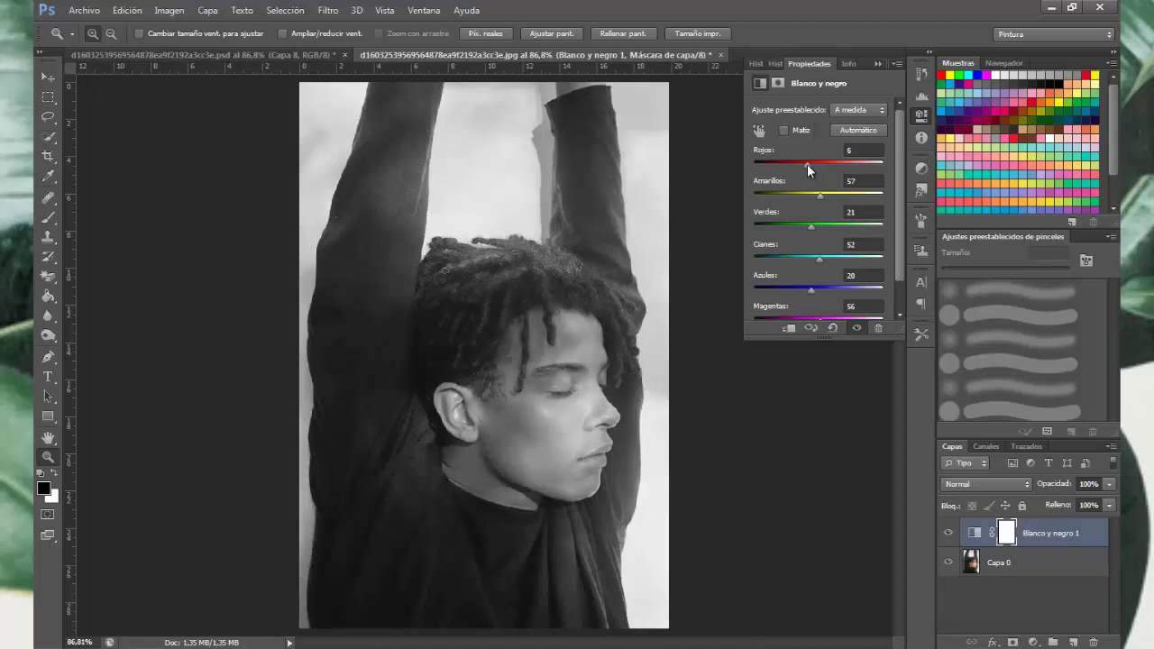
{"action": "left_click", "coordinate": [862, 131]}
Step: Quick-select the subject's hair, arms and torso, trimming background beside the right arm
{"action": "left_click", "coordinate": [877, 64]}
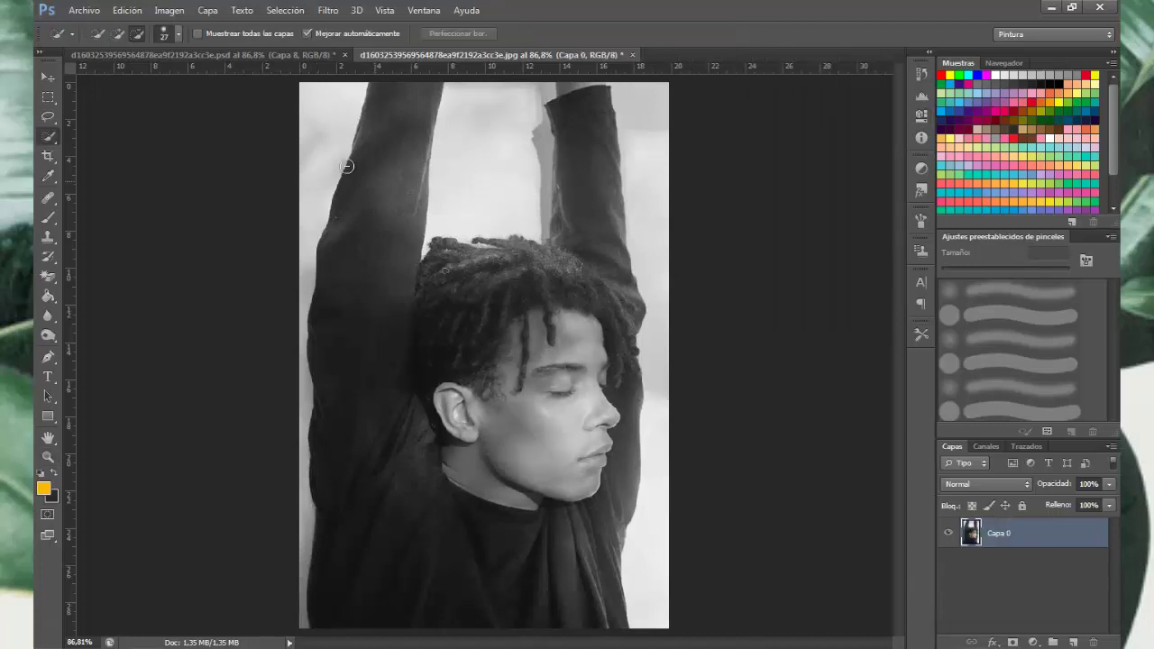
{"action": "left_click", "coordinate": [118, 34]}
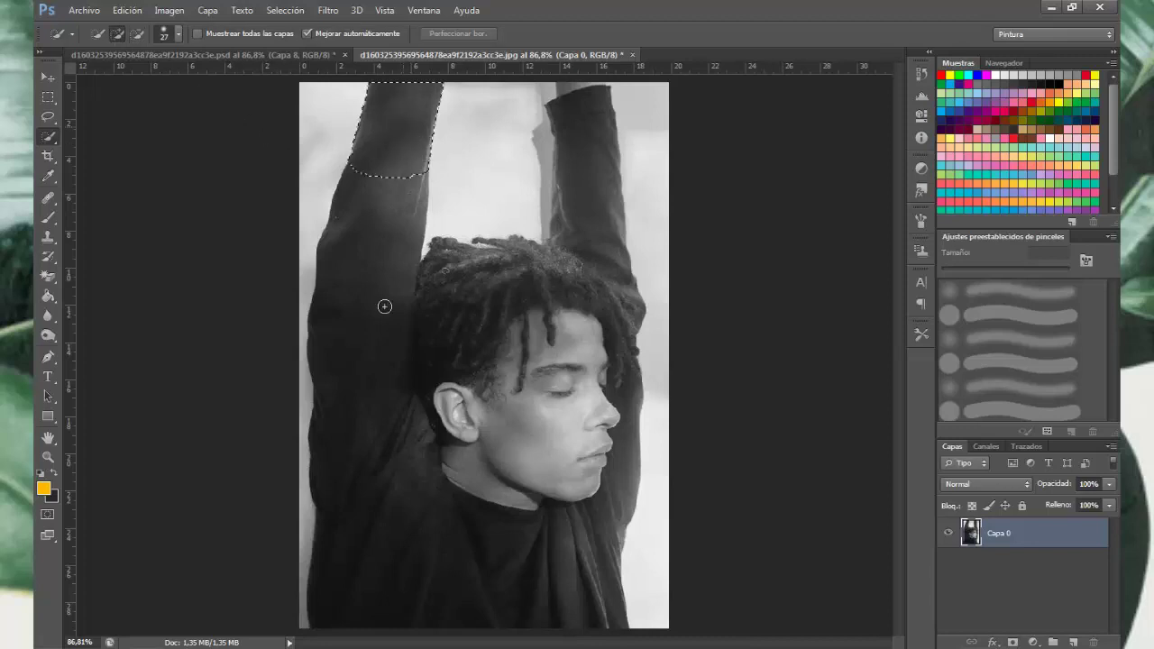
{"action": "mouse_move", "coordinate": [384, 307]}
{"action": "left_mouse_down"}
{"action": "mouse_move", "coordinate": [394, 542]}
{"action": "mouse_move", "coordinate": [418, 611]}
{"action": "mouse_move", "coordinate": [590, 160]}
{"action": "left_mouse_up"}
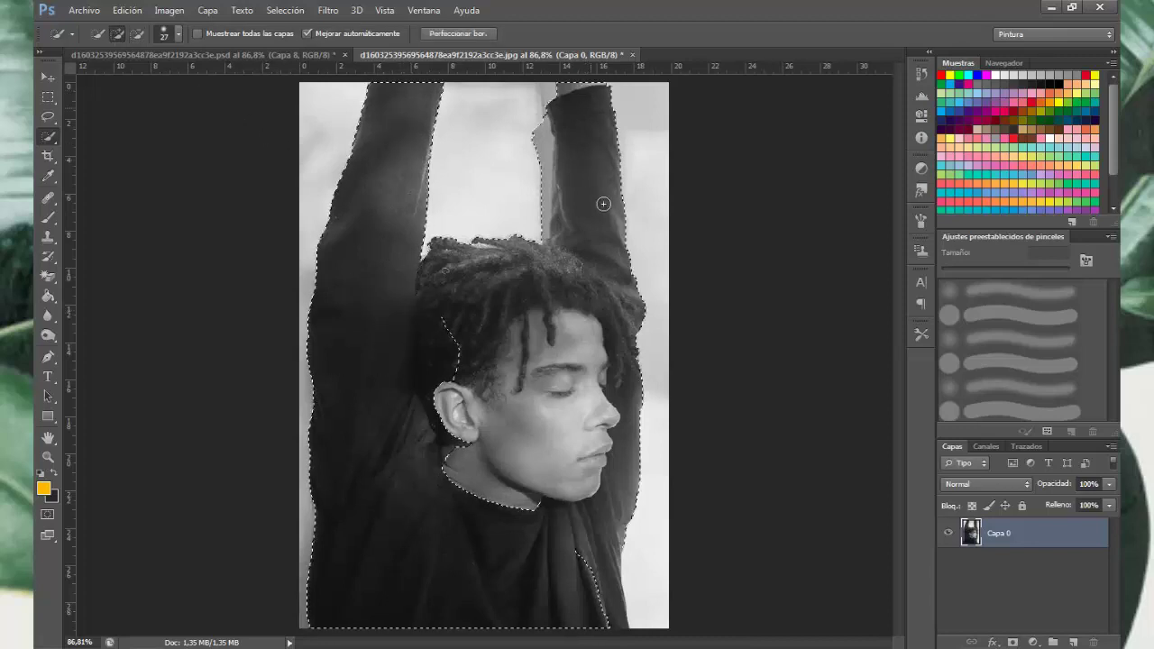
{"action": "left_click", "coordinate": [137, 34]}
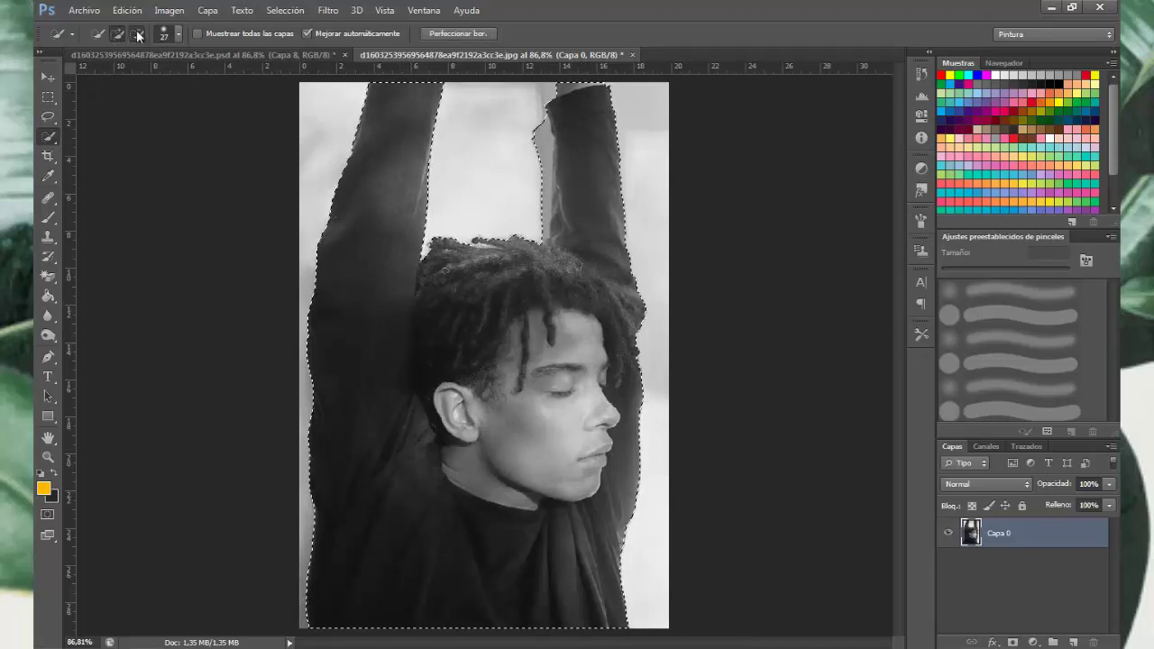
{"action": "left_click_drag", "start_coordinate": [566, 132], "coordinate": [542, 205]}
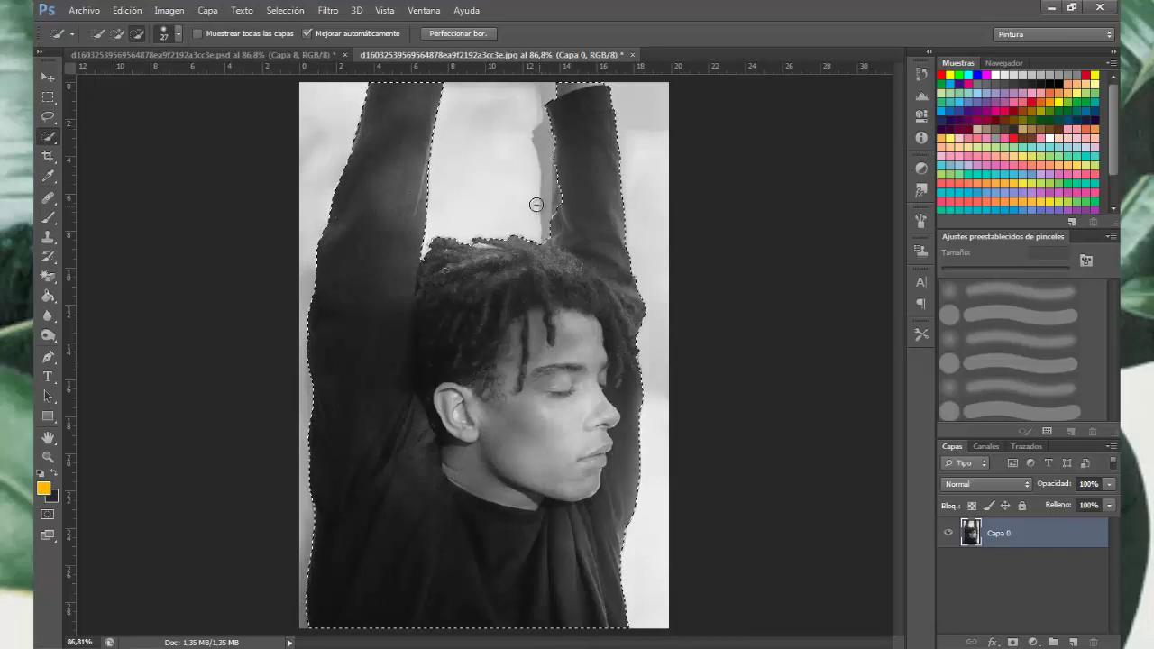
{"action": "left_click", "coordinate": [117, 34]}
{"action": "mouse_move", "coordinate": [536, 159]}
{"action": "left_mouse_down"}
{"action": "mouse_move", "coordinate": [561, 180]}
{"action": "mouse_move", "coordinate": [552, 212]}
{"action": "left_mouse_up"}
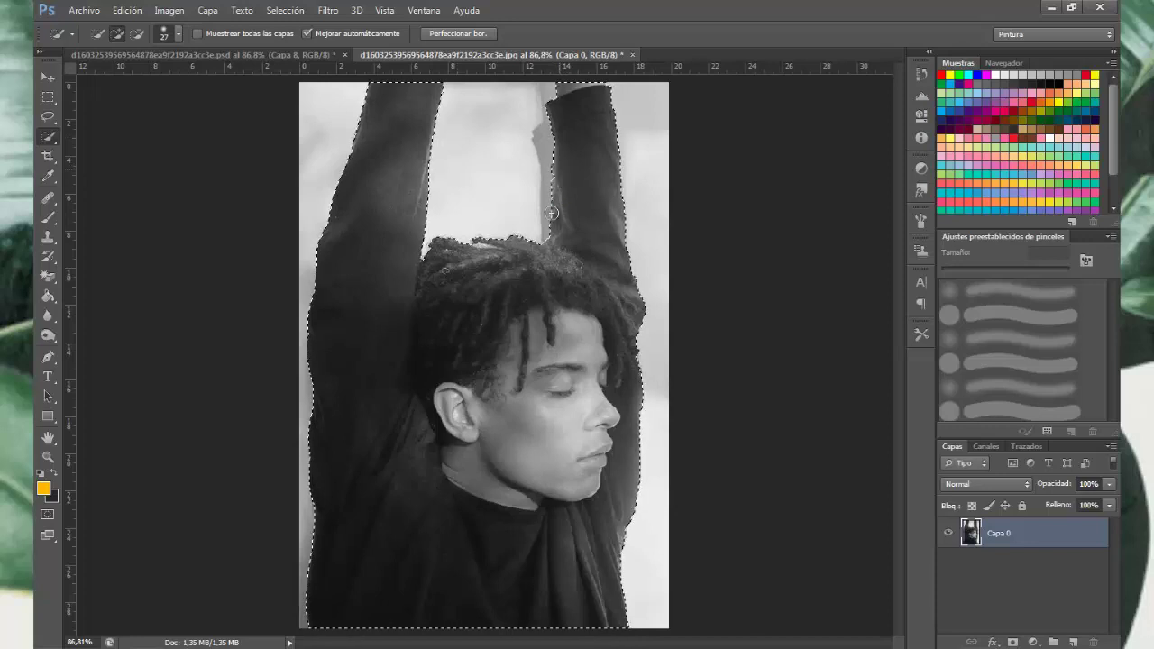
Step: Refine the edge (Radius 1.9, Smooth 25, Feather 2.4) to a new cut-out layer and show Capa 0
{"action": "left_click", "coordinate": [478, 36]}
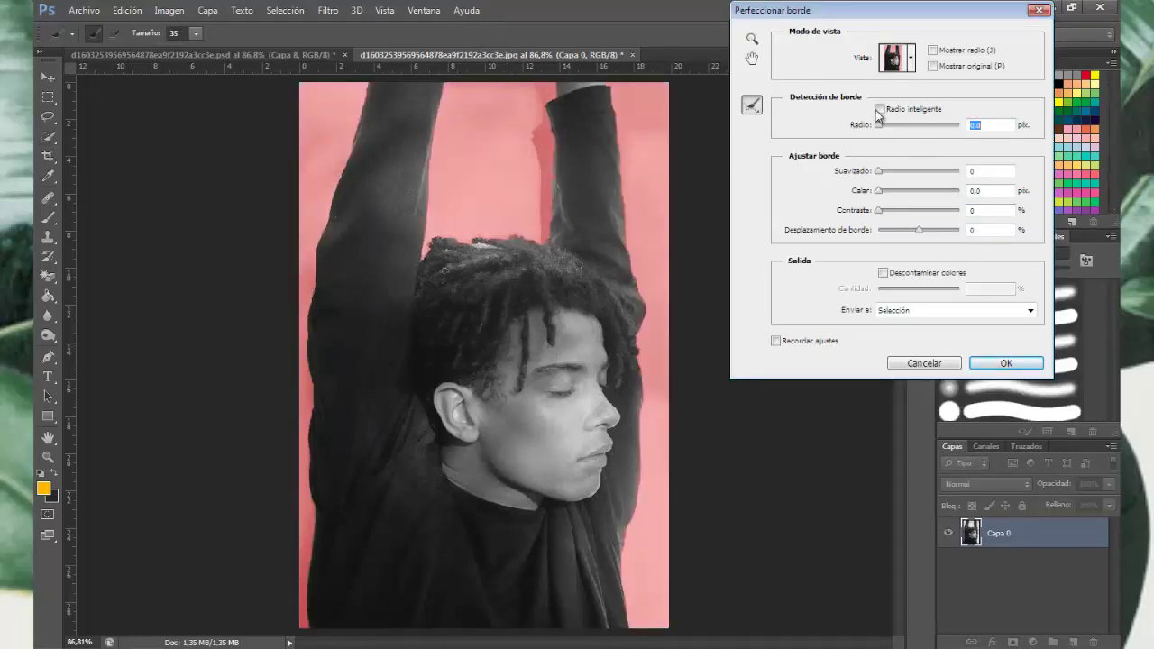
{"action": "left_click_drag", "start_coordinate": [478, 238], "coordinate": [453, 245]}
{"action": "mouse_move", "coordinate": [880, 126]}
{"action": "left_mouse_down"}
{"action": "mouse_move", "coordinate": [911, 193]}
{"action": "mouse_move", "coordinate": [886, 193]}
{"action": "mouse_move", "coordinate": [931, 221]}
{"action": "left_mouse_up"}
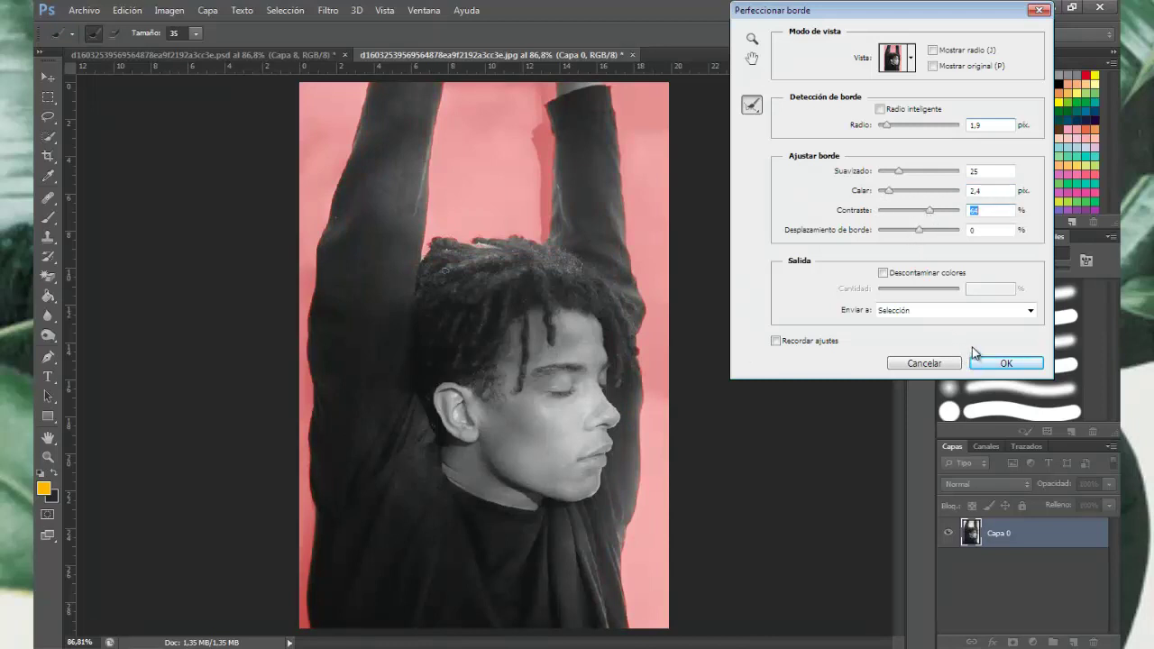
{"action": "left_click", "coordinate": [963, 310]}
{"action": "left_click", "coordinate": [945, 353]}
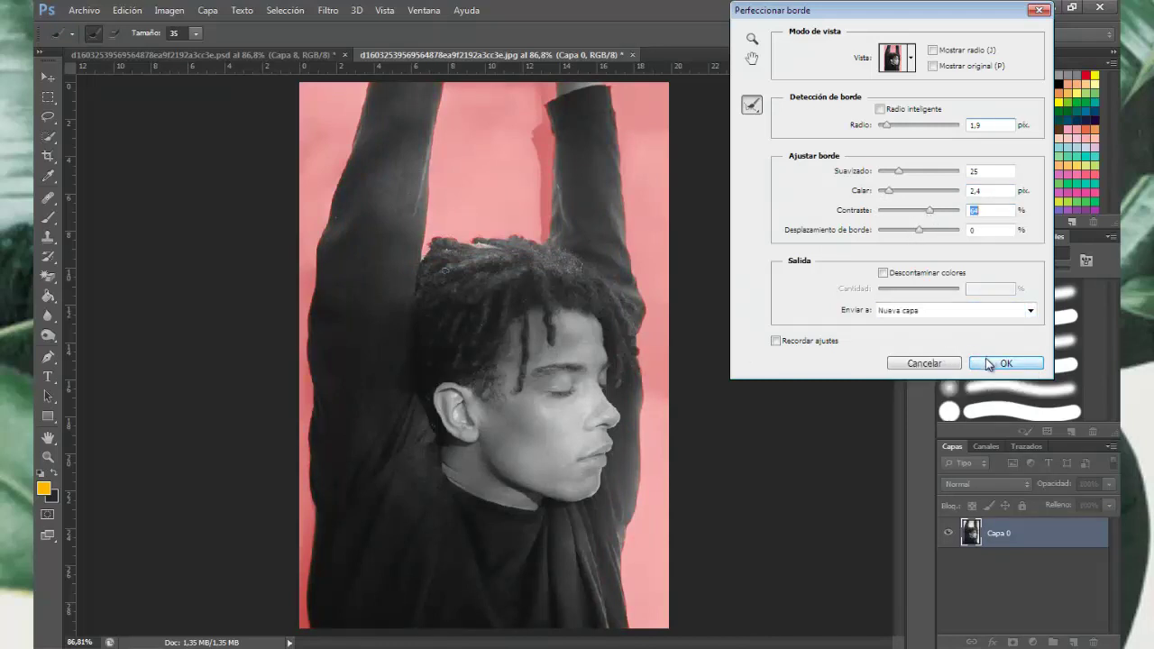
{"action": "left_click", "coordinate": [993, 361]}
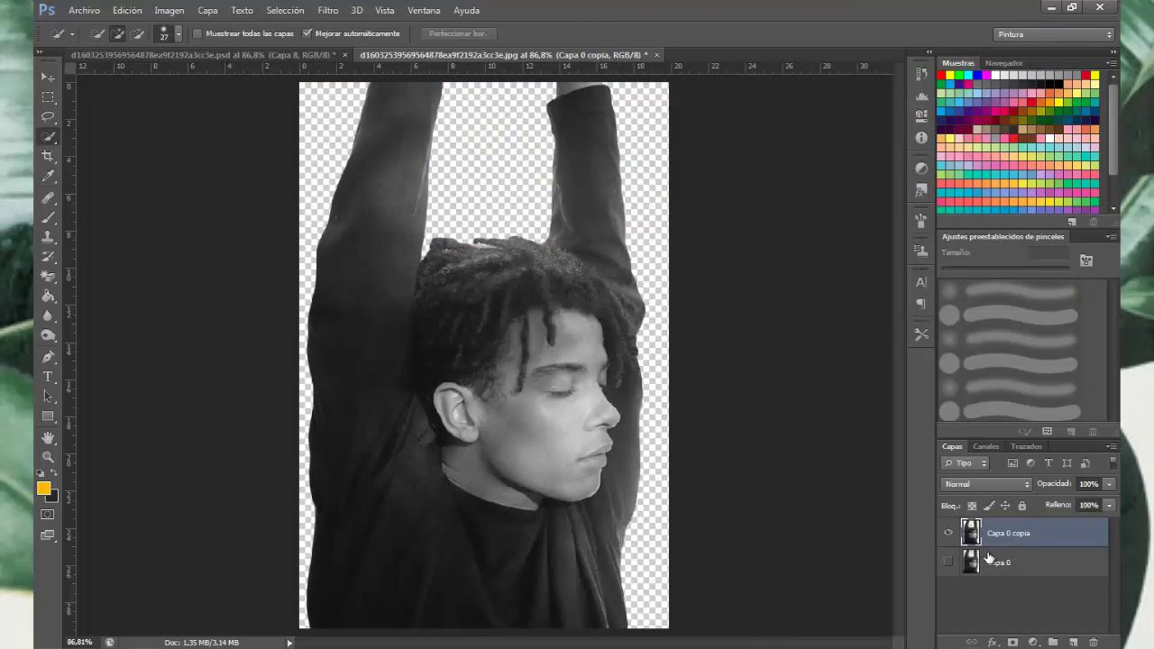
{"action": "left_click", "coordinate": [949, 563]}
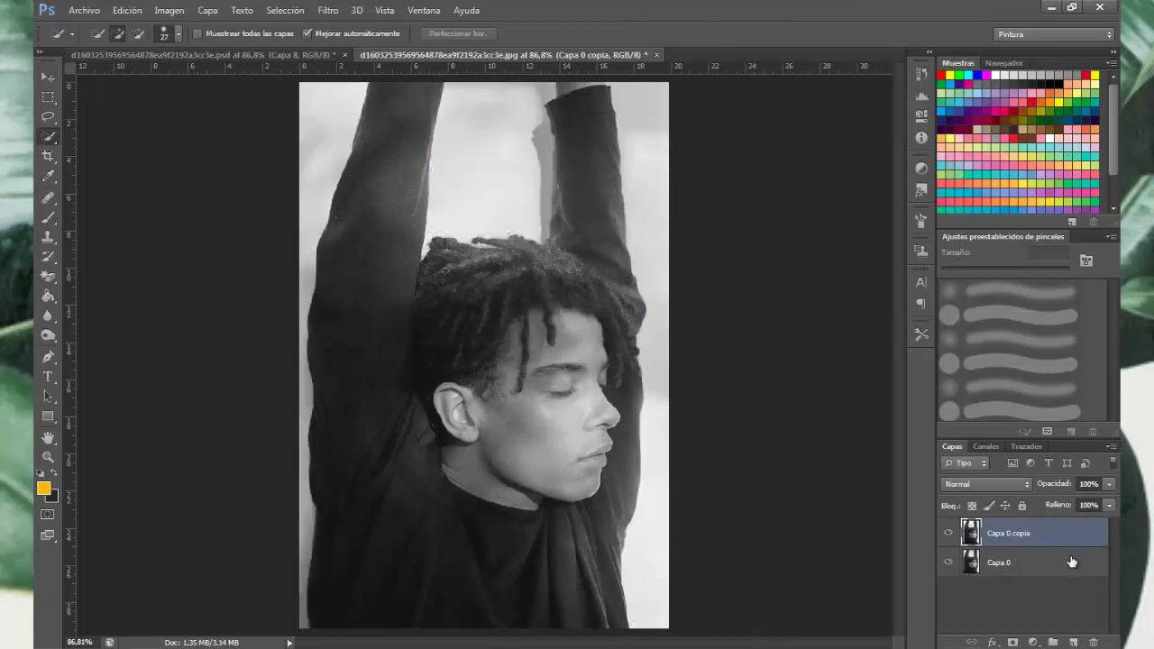
Step: Add a new layer Capa 1 beneath the cut-out layer Capa 0 copia and choose the Brush tool
{"action": "left_click", "coordinate": [1074, 643]}
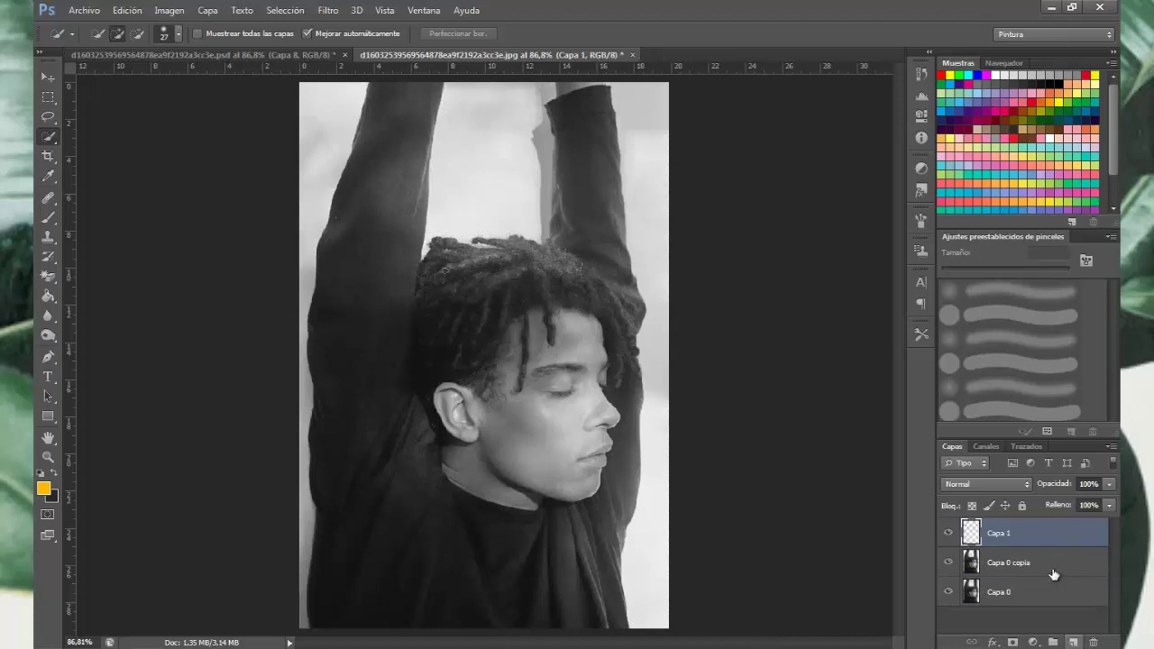
{"action": "left_click_drag", "start_coordinate": [1037, 535], "coordinate": [1040, 578]}
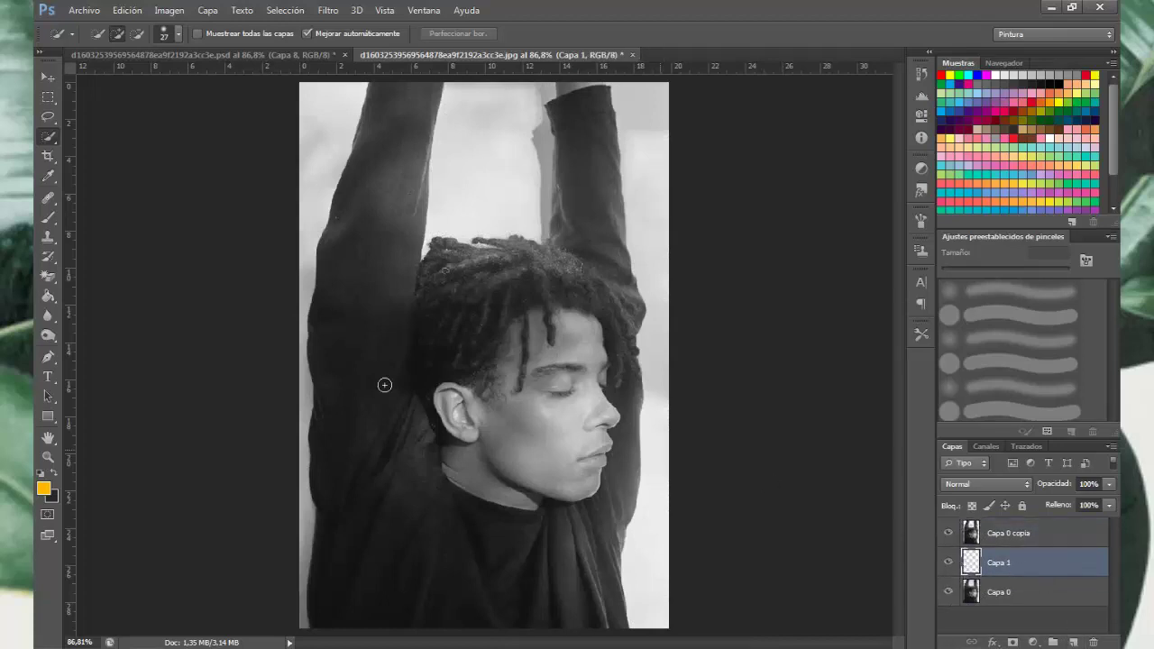
{"action": "left_click", "coordinate": [49, 217]}
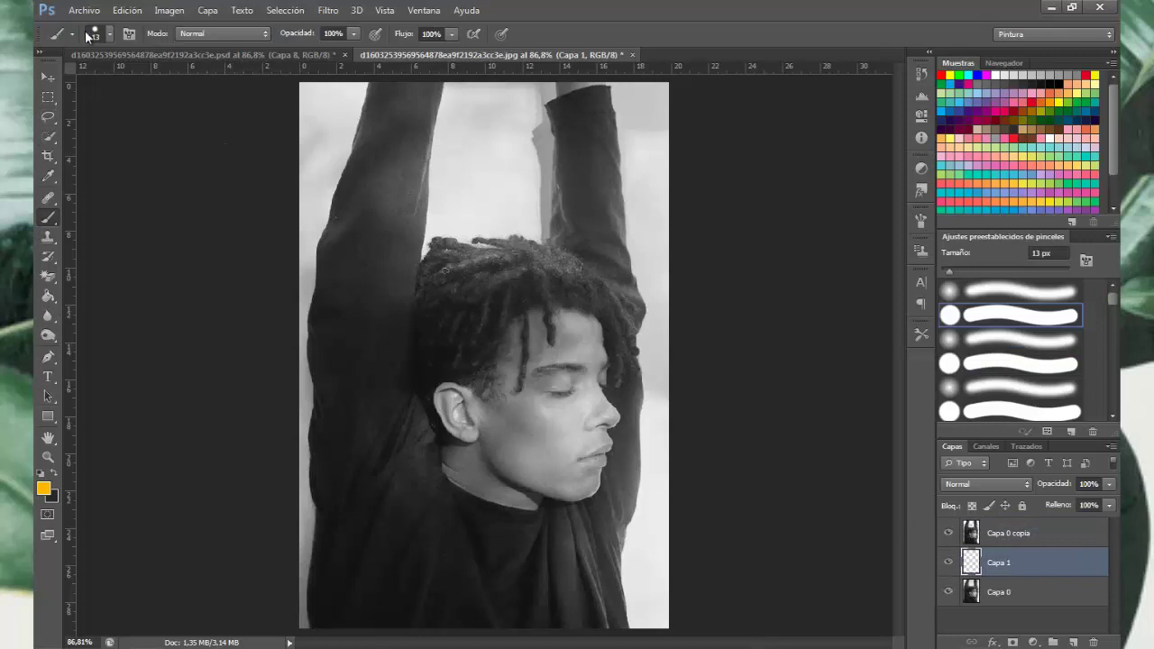
Step: Set the brush to 104 px and paint yellow strokes at the left edge and right of the neck
{"action": "left_click", "coordinate": [89, 34]}
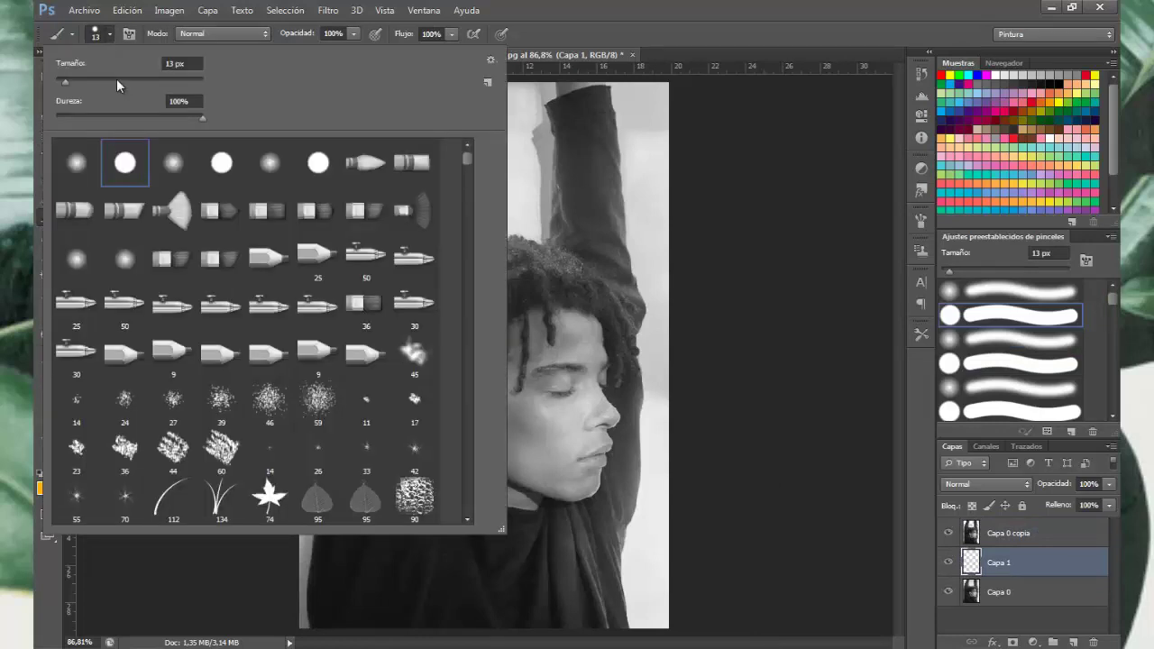
{"action": "left_click", "coordinate": [116, 80]}
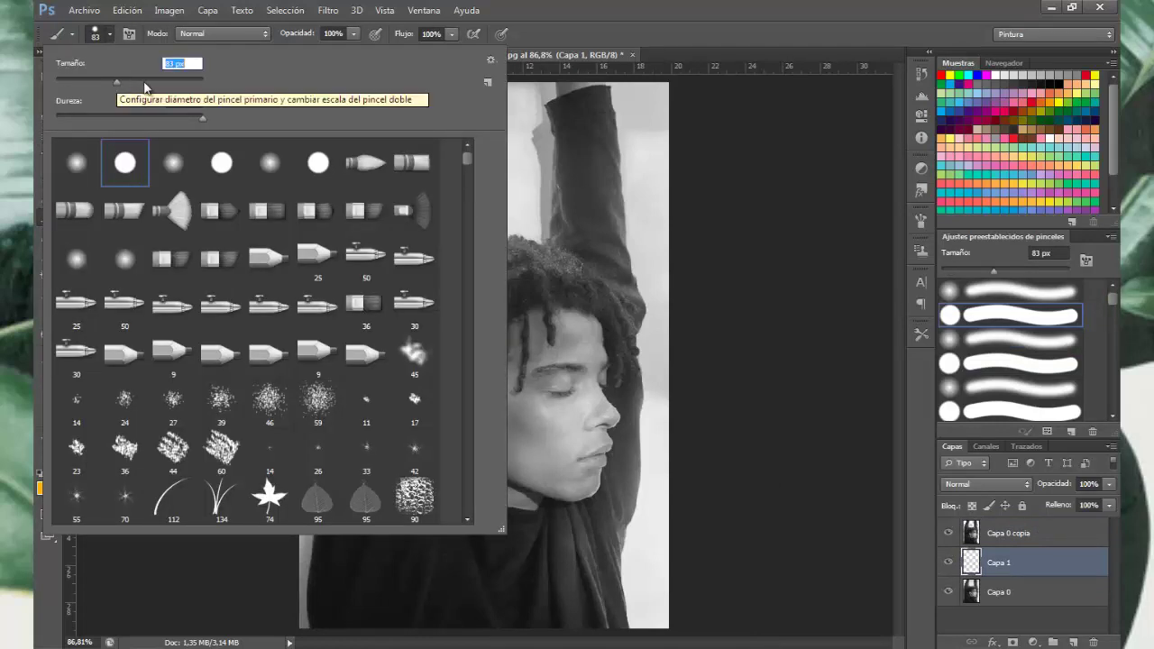
{"action": "left_click", "coordinate": [145, 82]}
{"action": "left_click", "coordinate": [106, 37]}
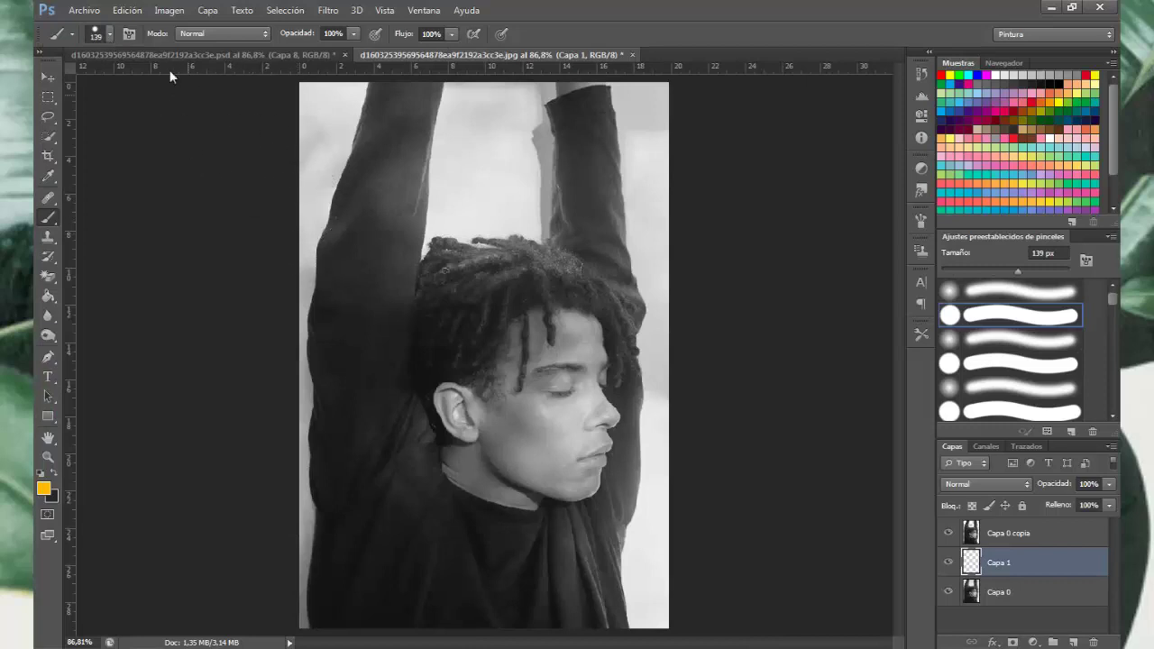
{"action": "left_click", "coordinate": [109, 36]}
{"action": "left_click", "coordinate": [127, 83]}
{"action": "left_click", "coordinate": [109, 36]}
{"action": "left_click", "coordinate": [290, 223]}
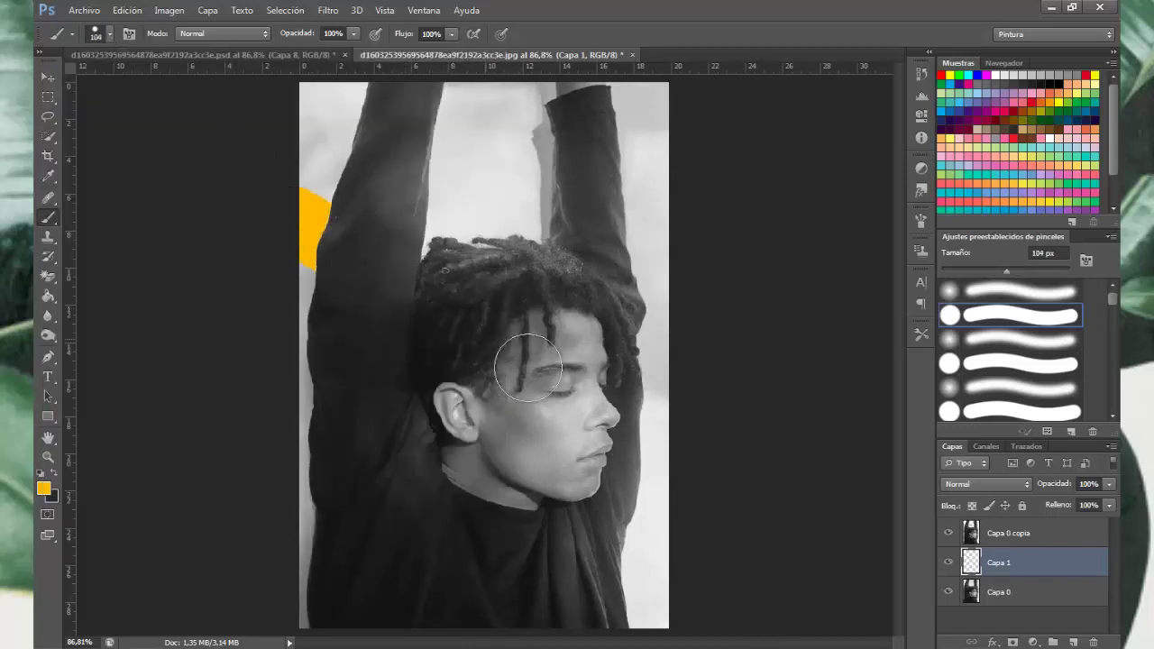
{"action": "left_click_drag", "start_coordinate": [635, 419], "coordinate": [704, 458]}
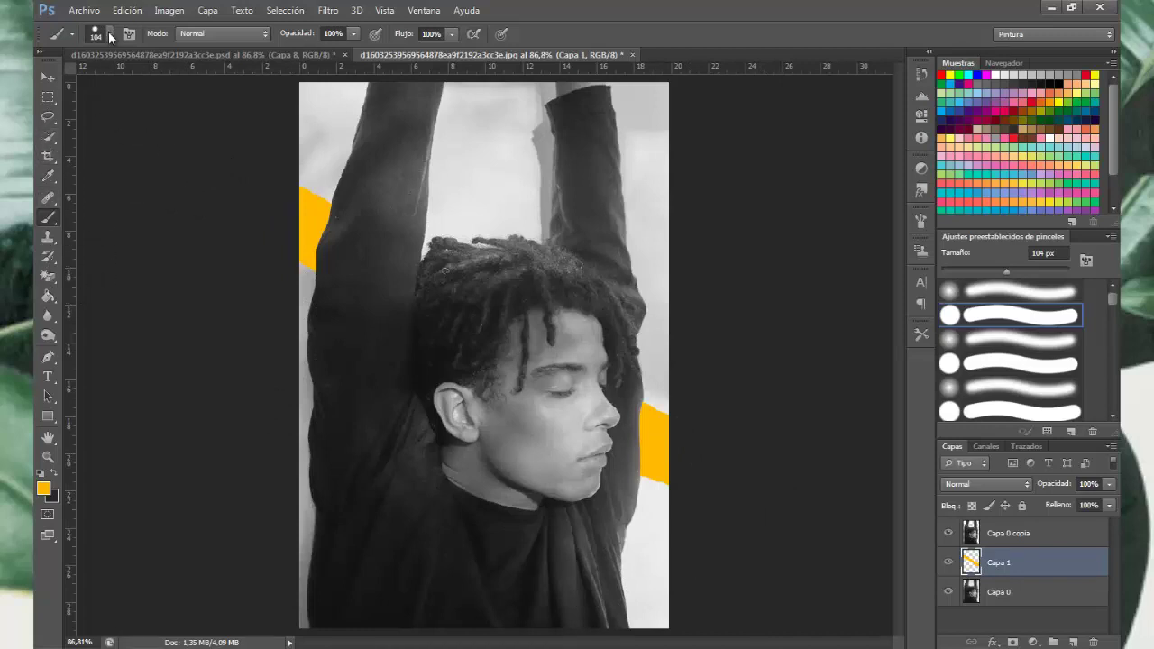
Step: Darken the foreground colour to ochre 8a6500 and choose a fully soft round brush
{"action": "left_click", "coordinate": [54, 474]}
{"action": "left_click", "coordinate": [588, 485]}
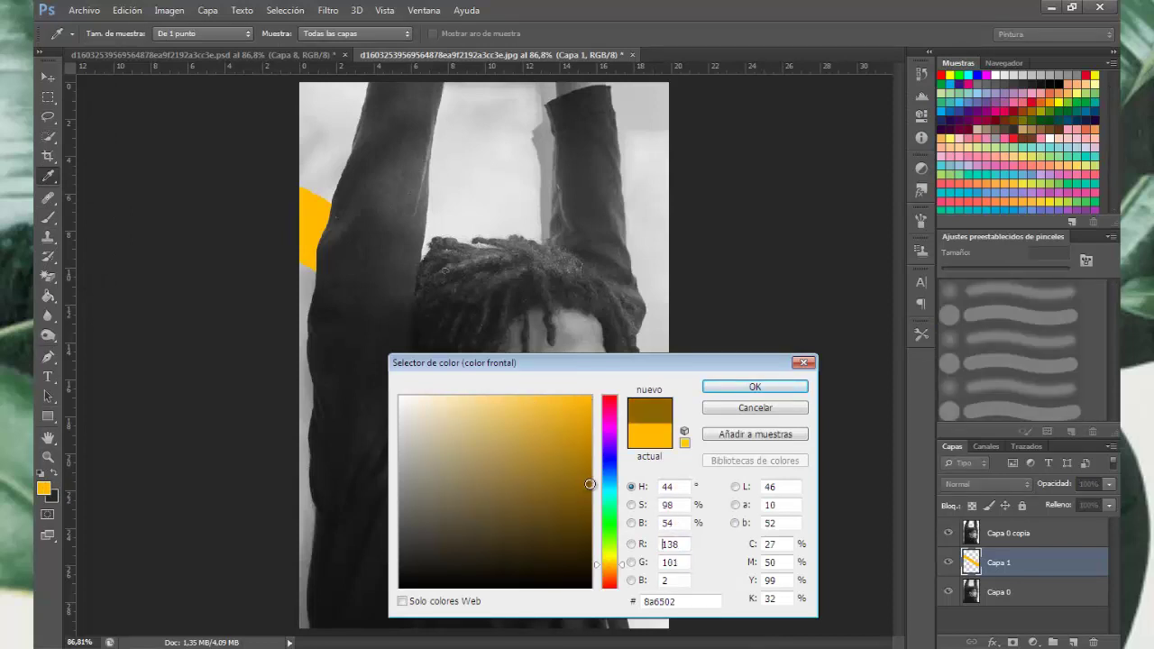
{"action": "left_click", "coordinate": [742, 387]}
{"action": "key", "text": "b"}
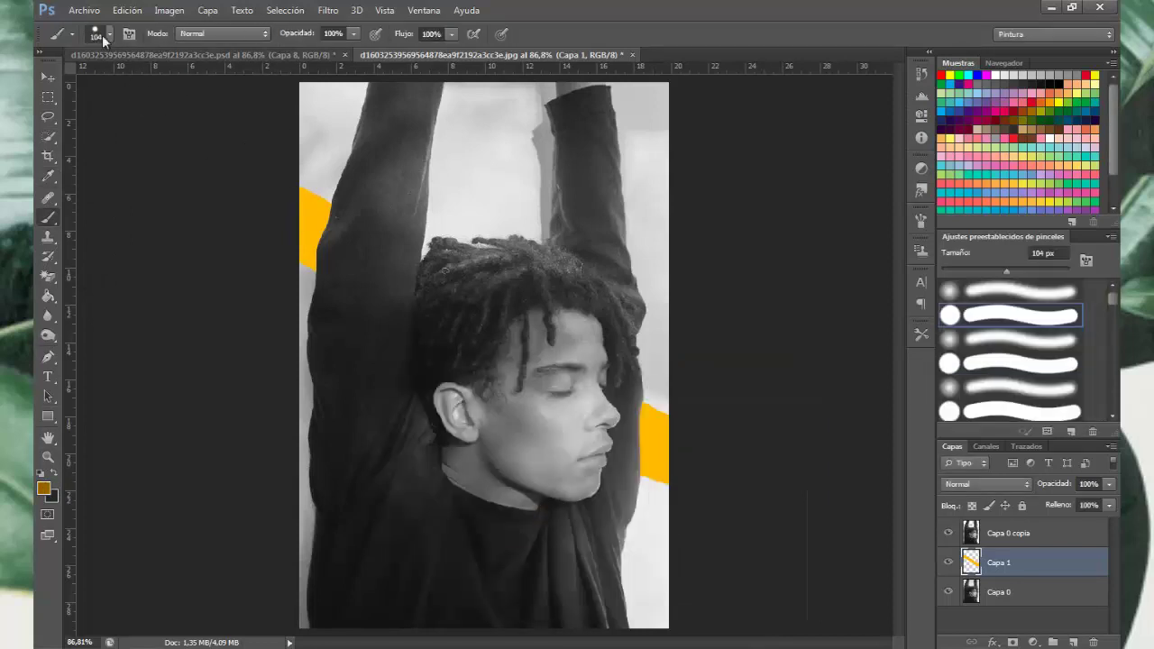
{"action": "left_click", "coordinate": [108, 34]}
{"action": "left_click", "coordinate": [90, 180]}
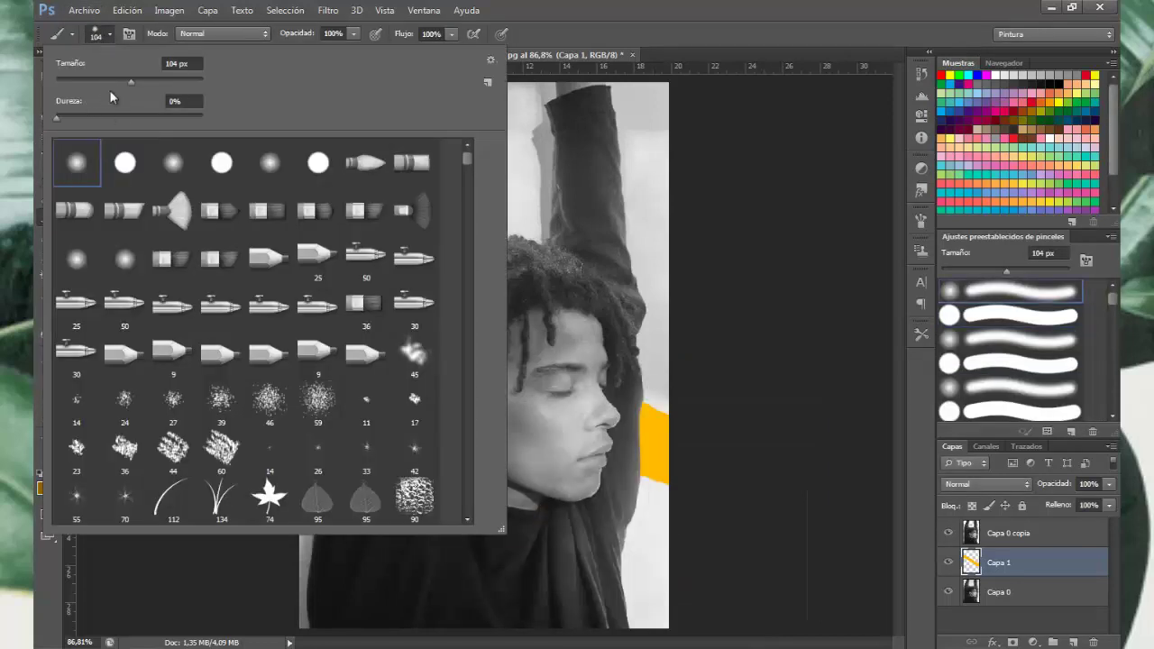
{"action": "left_click", "coordinate": [118, 33]}
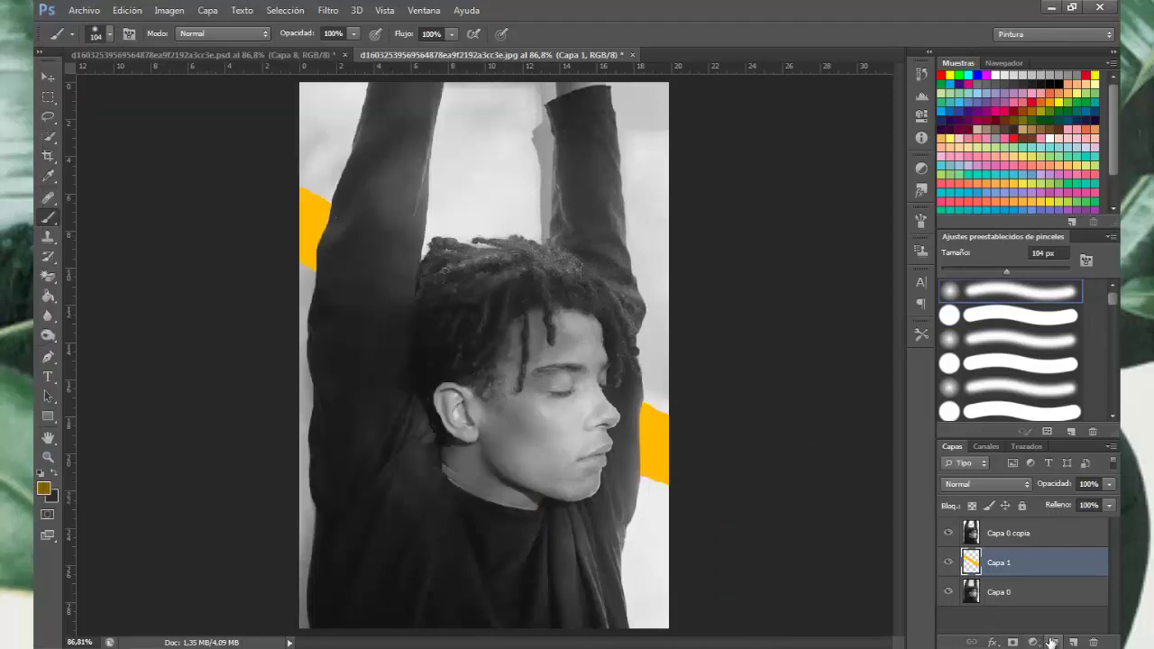
Step: Add layer Capa 2 and paint more yellow strokes behind the subject with a 90 px brush
{"action": "left_click", "coordinate": [1052, 642]}
{"action": "left_click", "coordinate": [110, 34]}
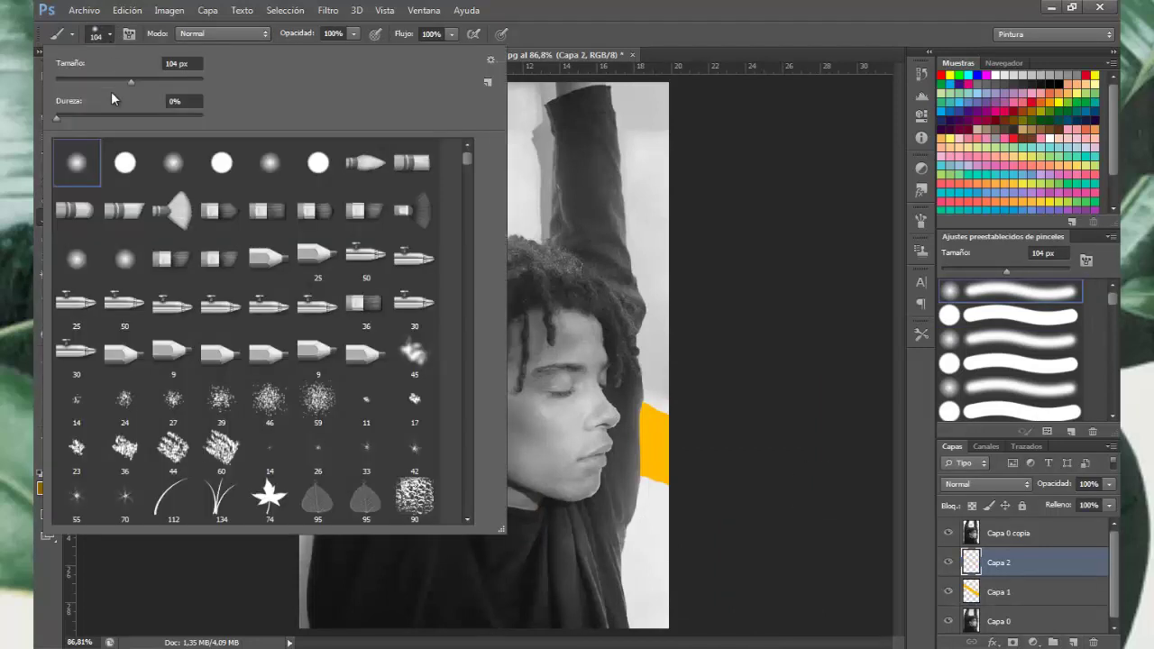
{"action": "left_click_drag", "start_coordinate": [120, 81], "coordinate": [116, 81]}
{"action": "key", "text": "Return"}
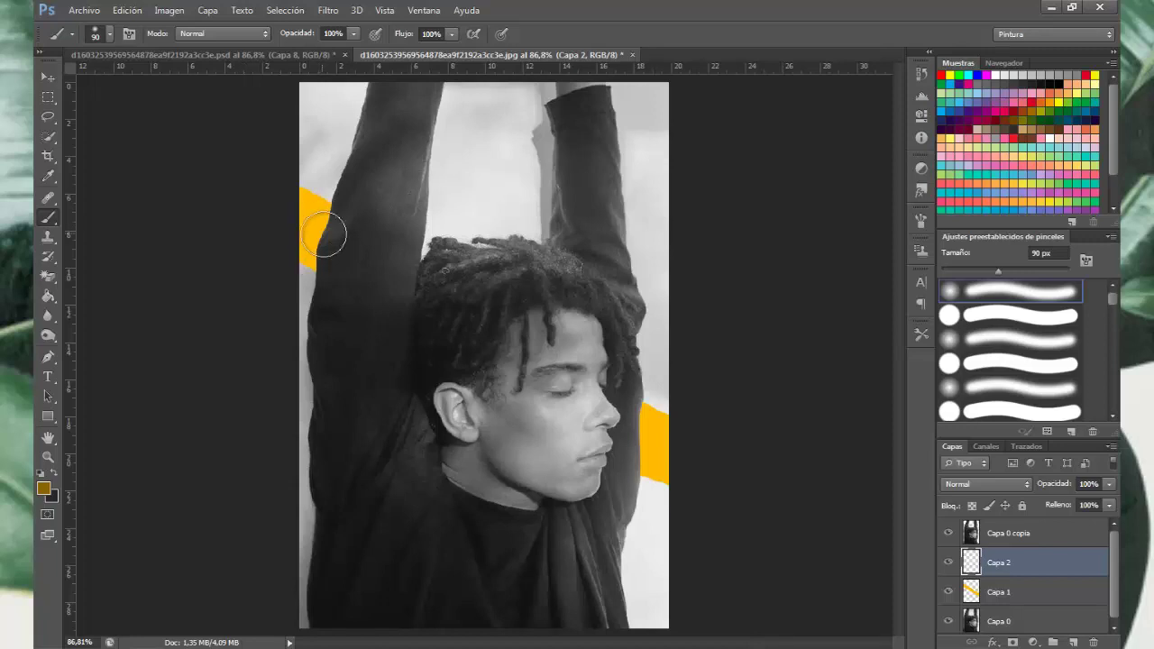
{"action": "left_click_drag", "start_coordinate": [327, 229], "coordinate": [327, 246]}
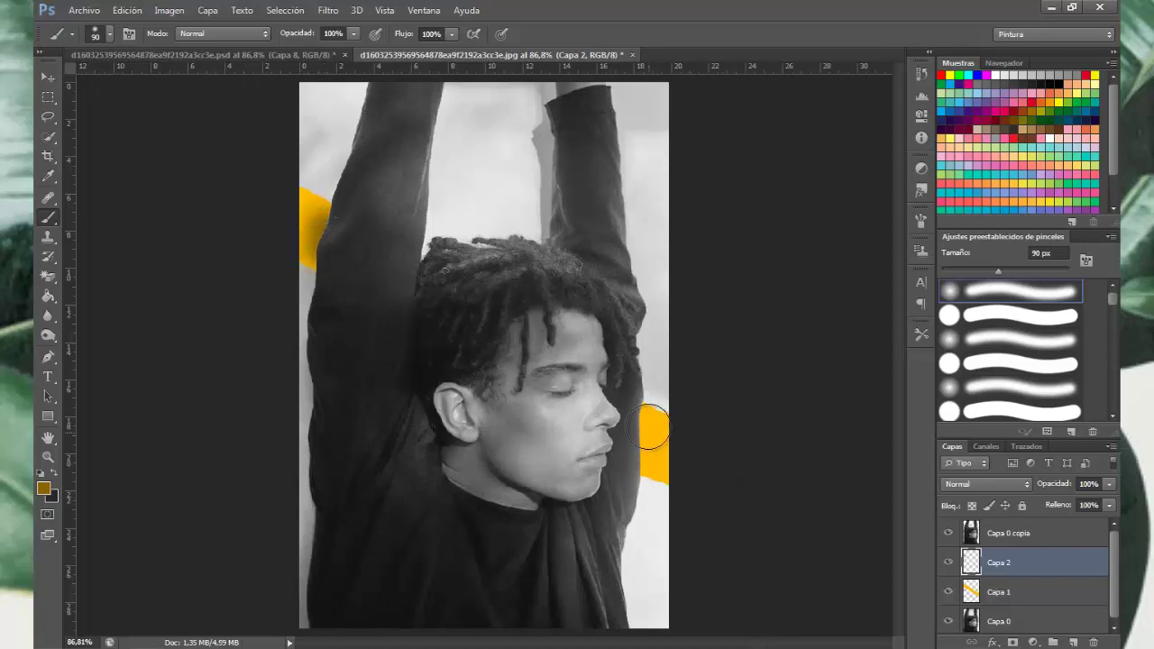
{"action": "left_click_drag", "start_coordinate": [636, 424], "coordinate": [641, 455]}
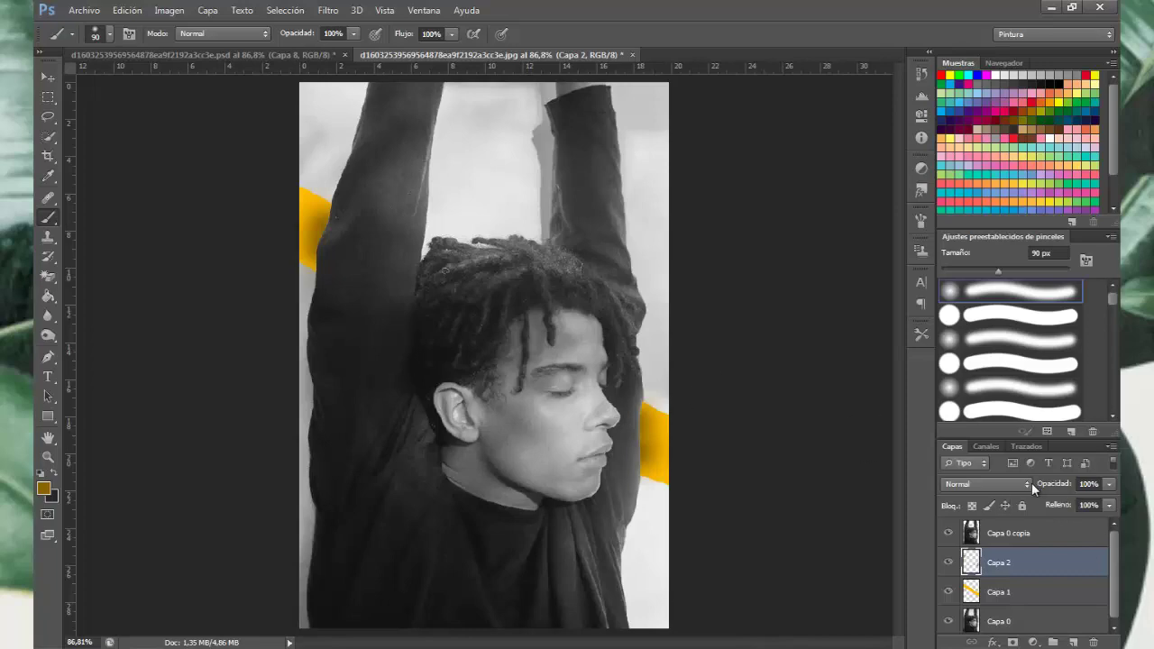
Step: Set Capa 2 to Oscurecer blending at 89% opacity
{"action": "left_click", "coordinate": [1029, 484]}
{"action": "left_click", "coordinate": [959, 292]}
{"action": "key", "text": "o"}
{"action": "left_click", "coordinate": [1110, 485]}
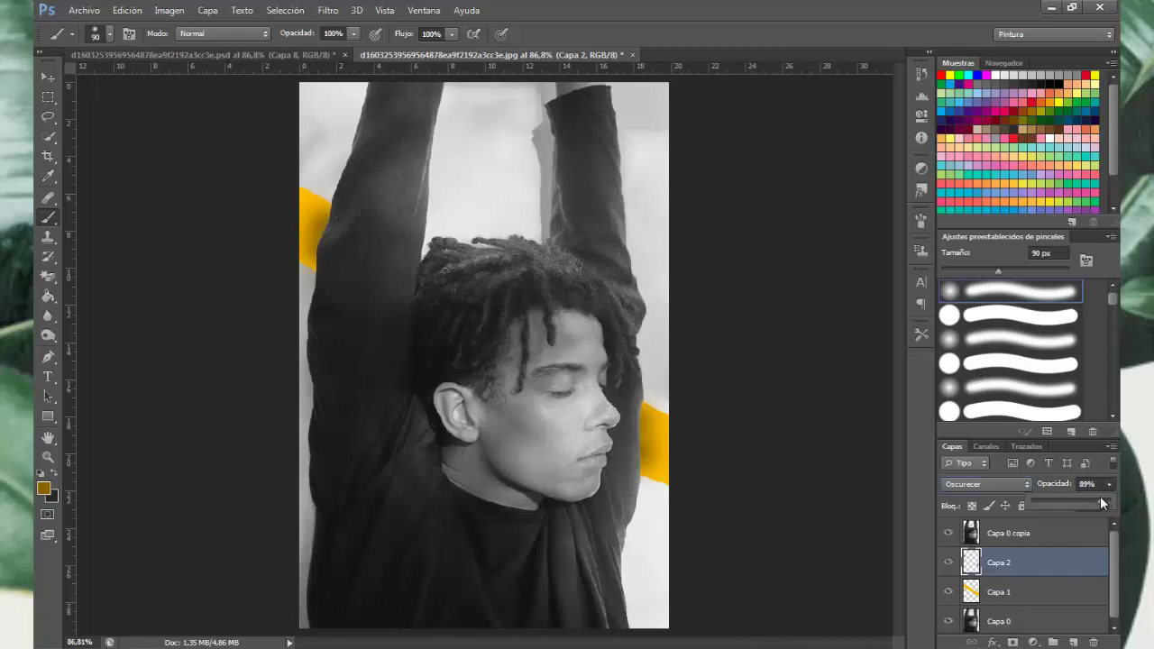
{"action": "left_click", "coordinate": [51, 75]}
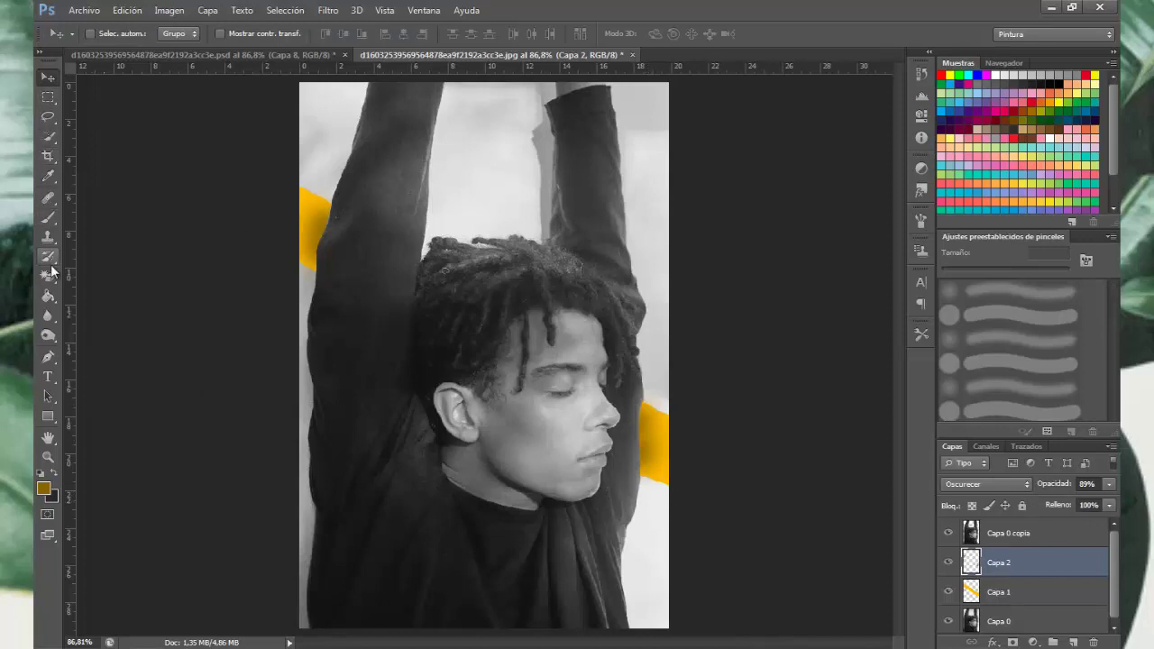
Step: Pick the textured stroke brush 313 and set its size to 81 px
{"action": "left_click", "coordinate": [48, 218]}
{"action": "left_click", "coordinate": [109, 34]}
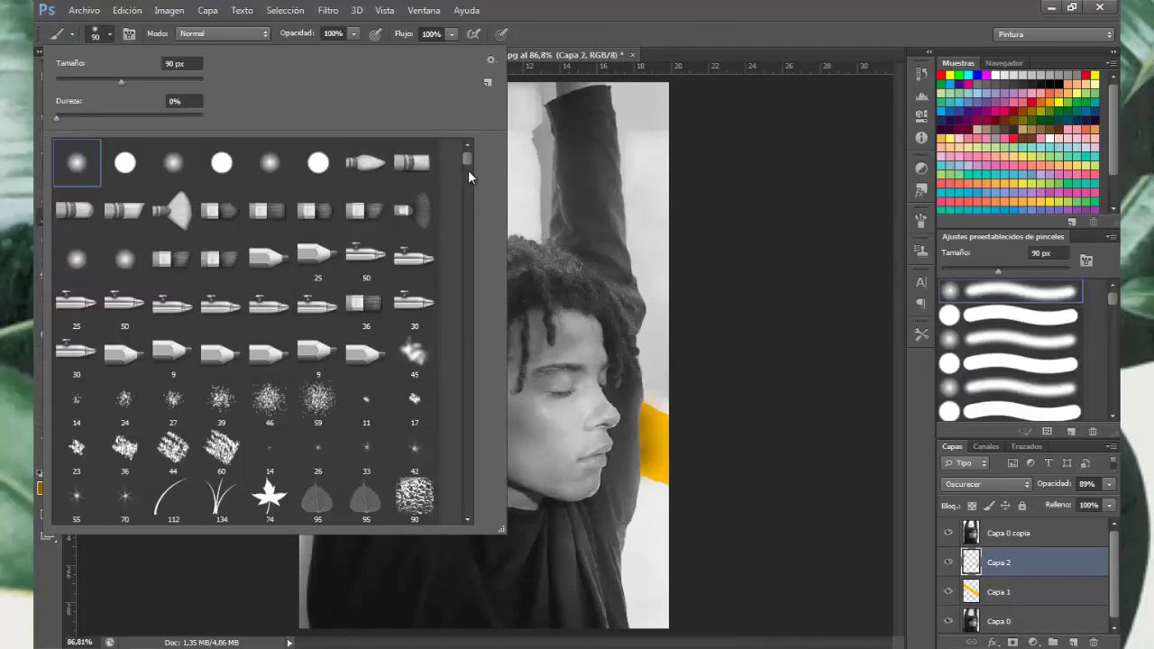
{"action": "mouse_move", "coordinate": [466, 160]}
{"action": "left_mouse_down"}
{"action": "mouse_move", "coordinate": [475, 332]}
{"action": "mouse_move", "coordinate": [466, 197]}
{"action": "left_mouse_up"}
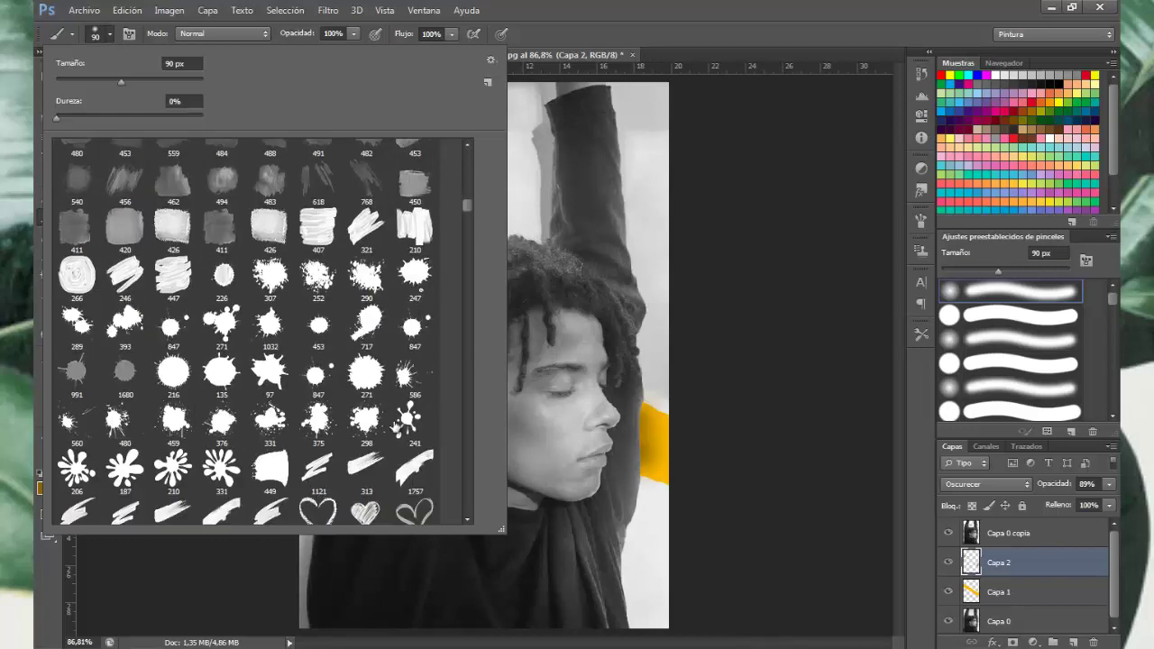
{"action": "left_click", "coordinate": [363, 466]}
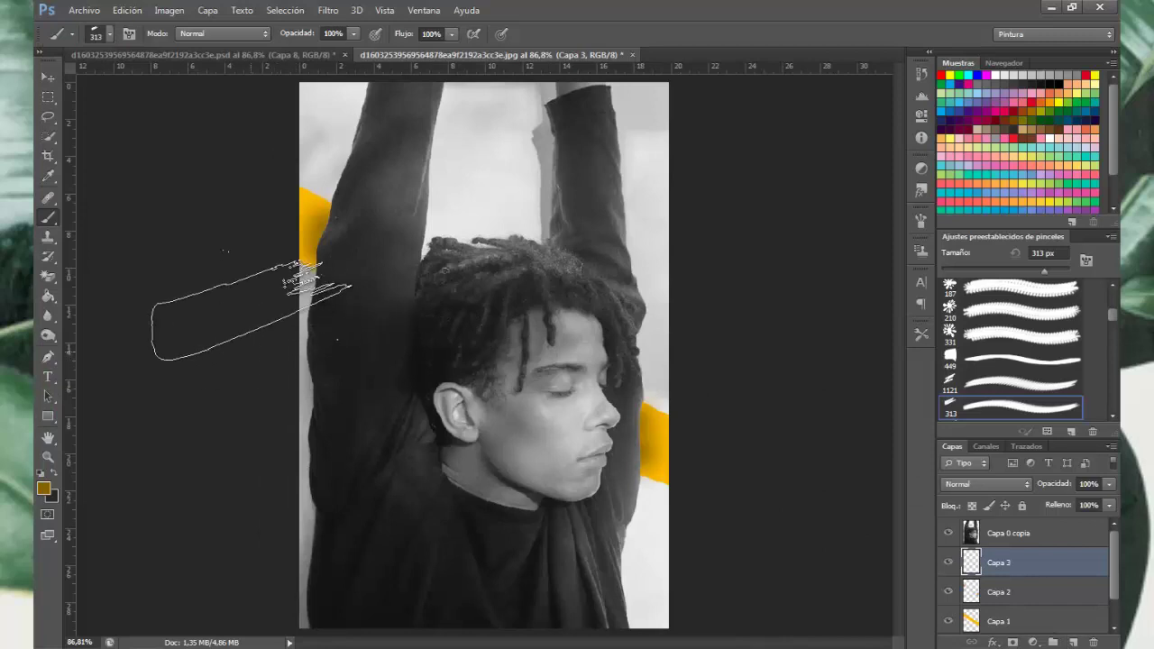
{"action": "left_click", "coordinate": [109, 34]}
{"action": "left_click", "coordinate": [112, 78]}
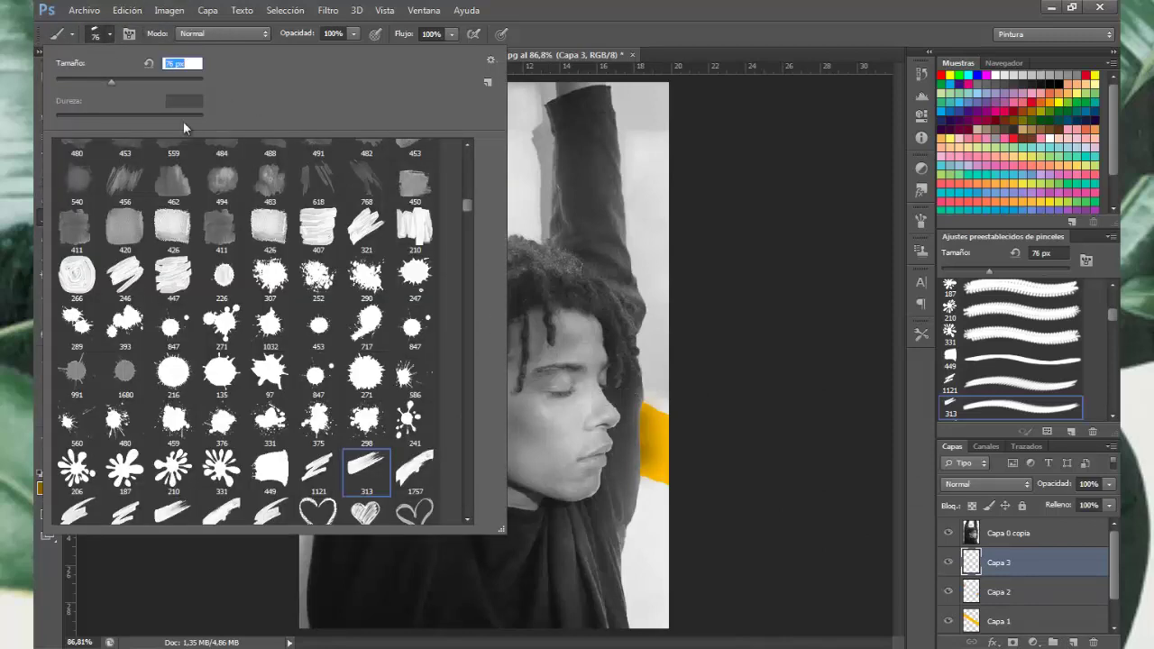
{"action": "left_click_drag", "start_coordinate": [114, 78], "coordinate": [115, 78]}
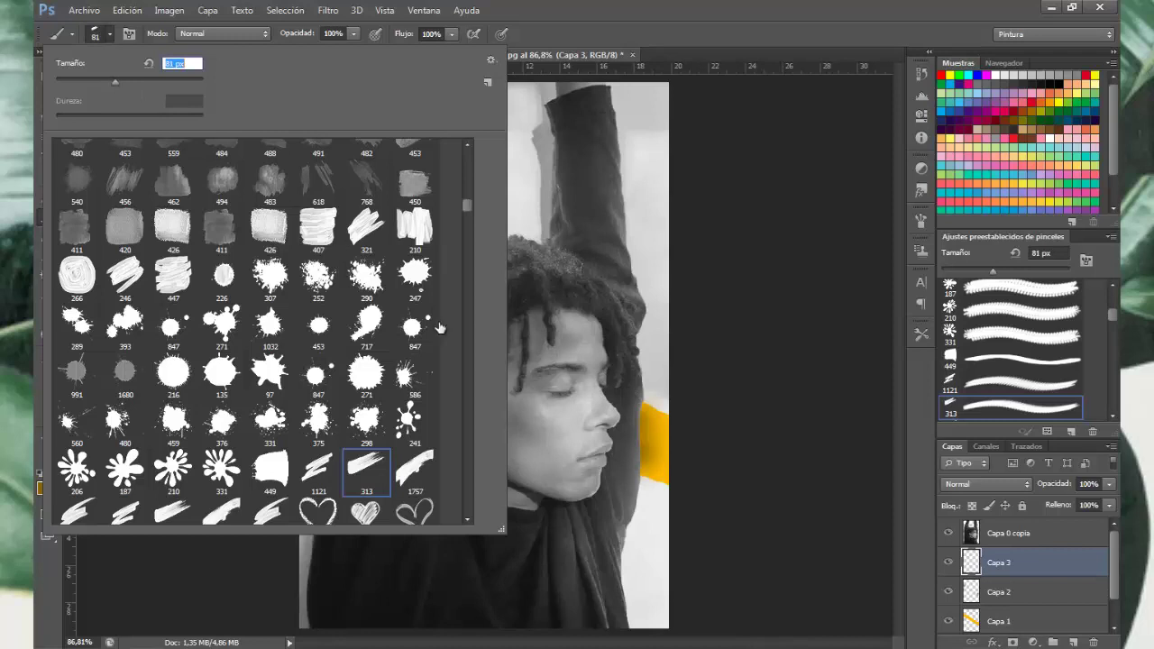
Step: Set the painting colour to teal #00688a and move Capa 3 above Capa 0 copia
{"action": "left_click", "coordinate": [109, 34]}
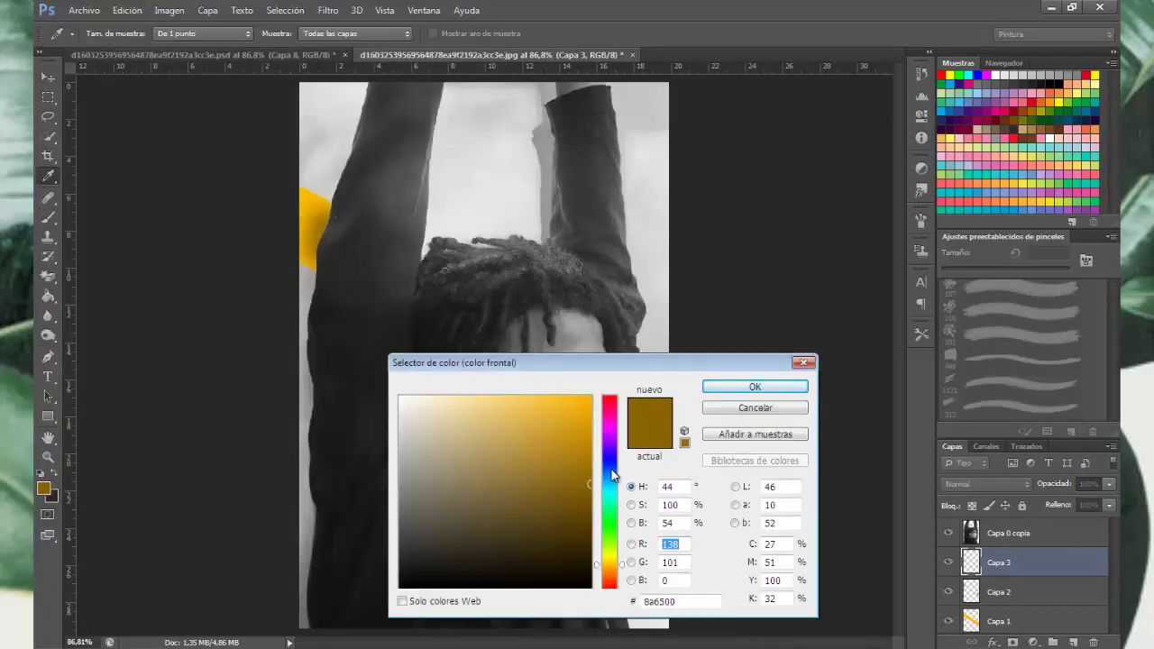
{"action": "left_click", "coordinate": [610, 489]}
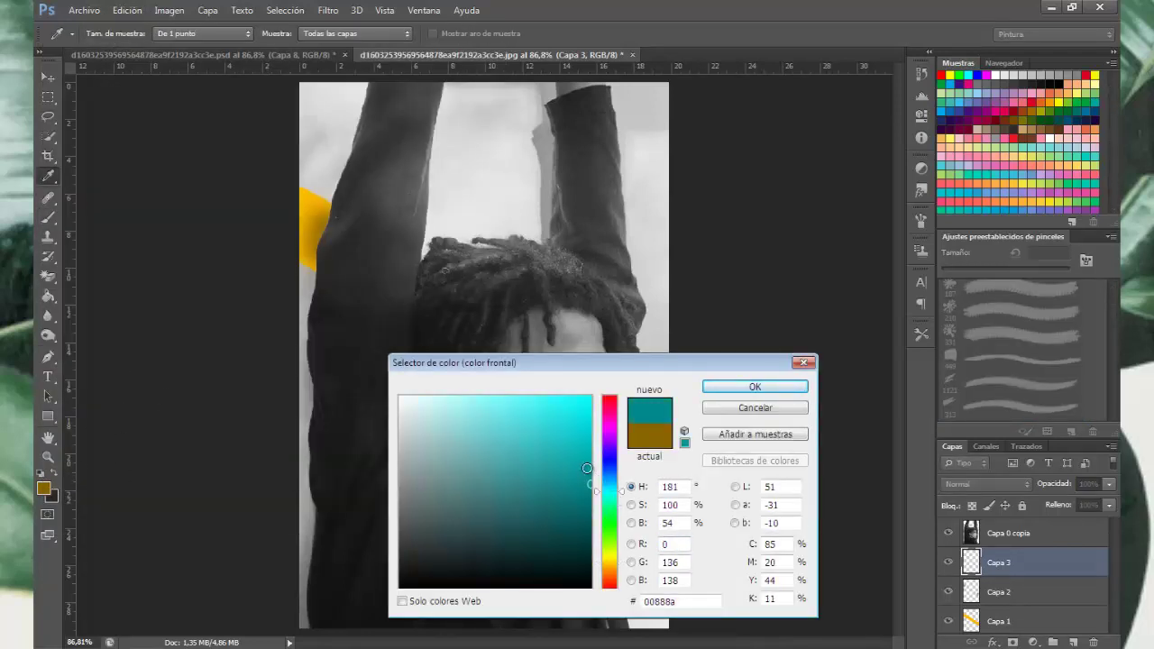
{"action": "left_click", "coordinate": [610, 483]}
{"action": "left_click", "coordinate": [755, 387]}
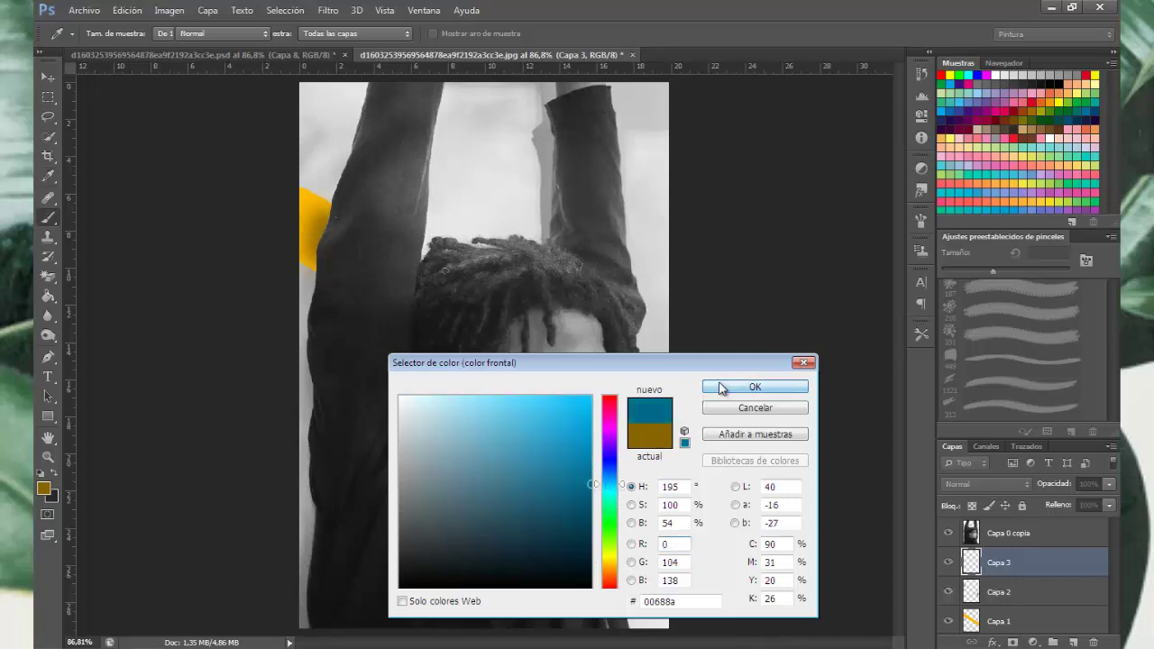
{"action": "key", "text": "b"}
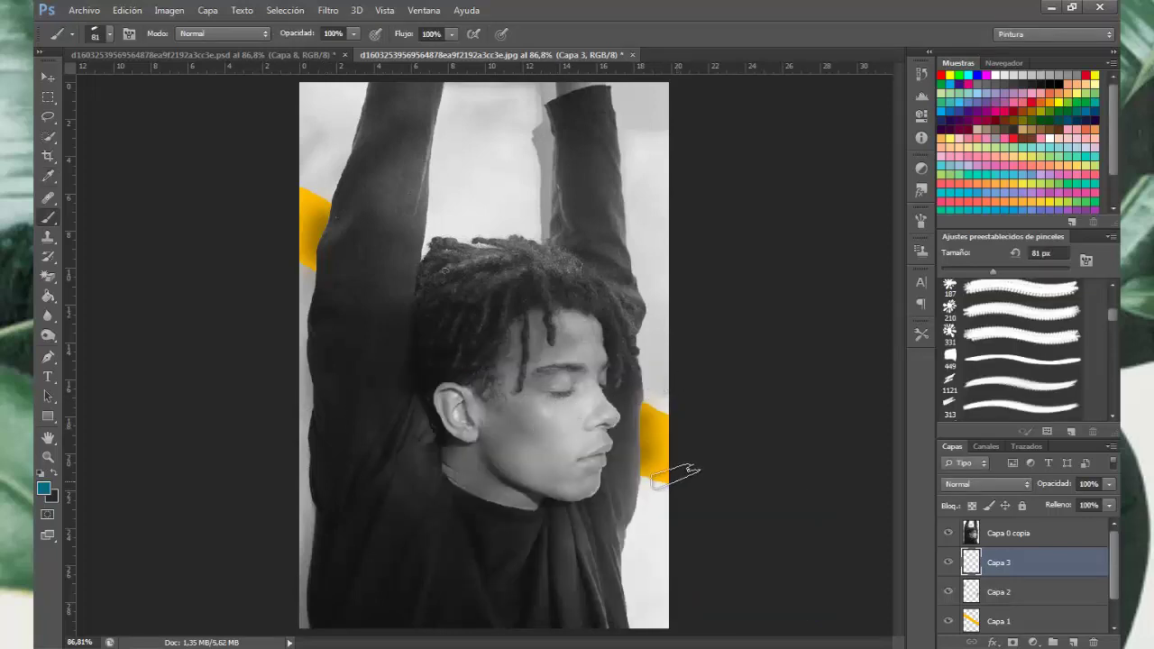
{"action": "left_click_drag", "start_coordinate": [1006, 565], "coordinate": [1018, 534]}
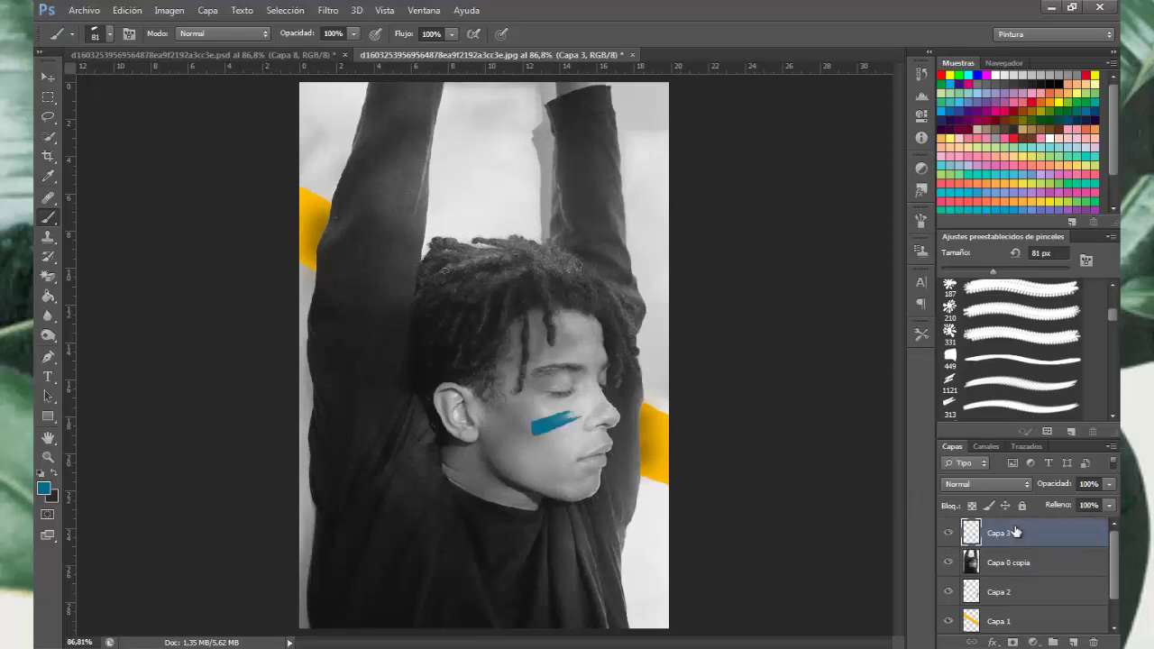
Step: Free-transform the teal cheek stroke, rotating it about 176° and scaling it to roughly 110%
{"action": "left_click", "coordinate": [127, 10]}
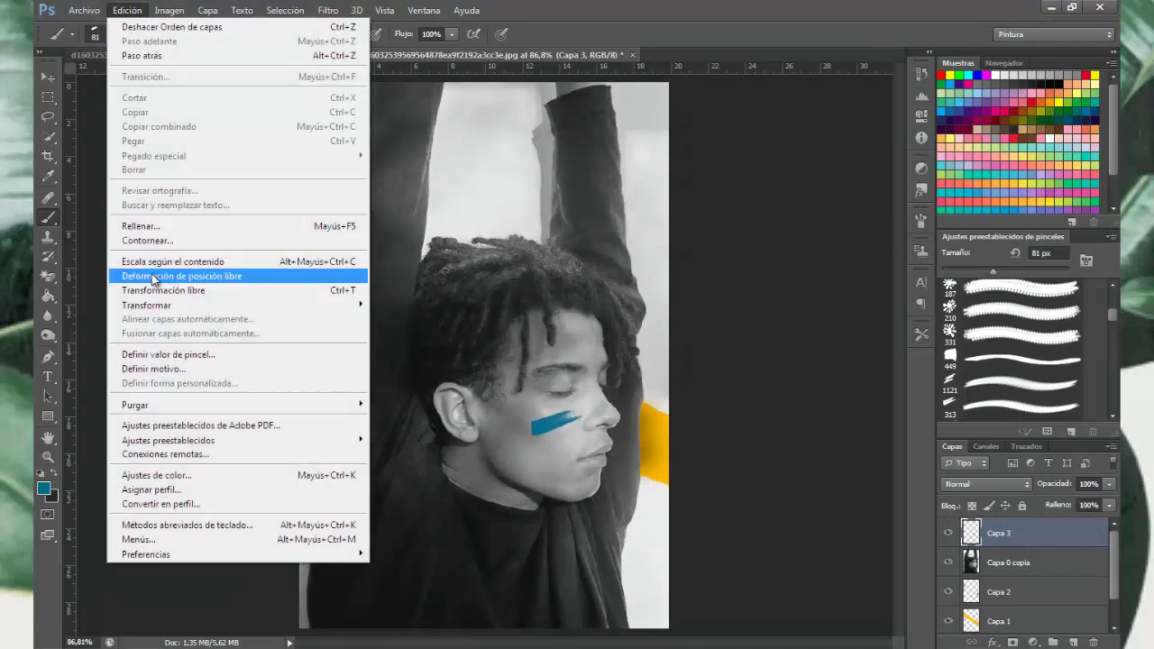
{"action": "left_click", "coordinate": [164, 291]}
{"action": "mouse_move", "coordinate": [516, 397]}
{"action": "left_mouse_down"}
{"action": "mouse_move", "coordinate": [624, 530]}
{"action": "mouse_move", "coordinate": [665, 465]}
{"action": "left_mouse_up"}
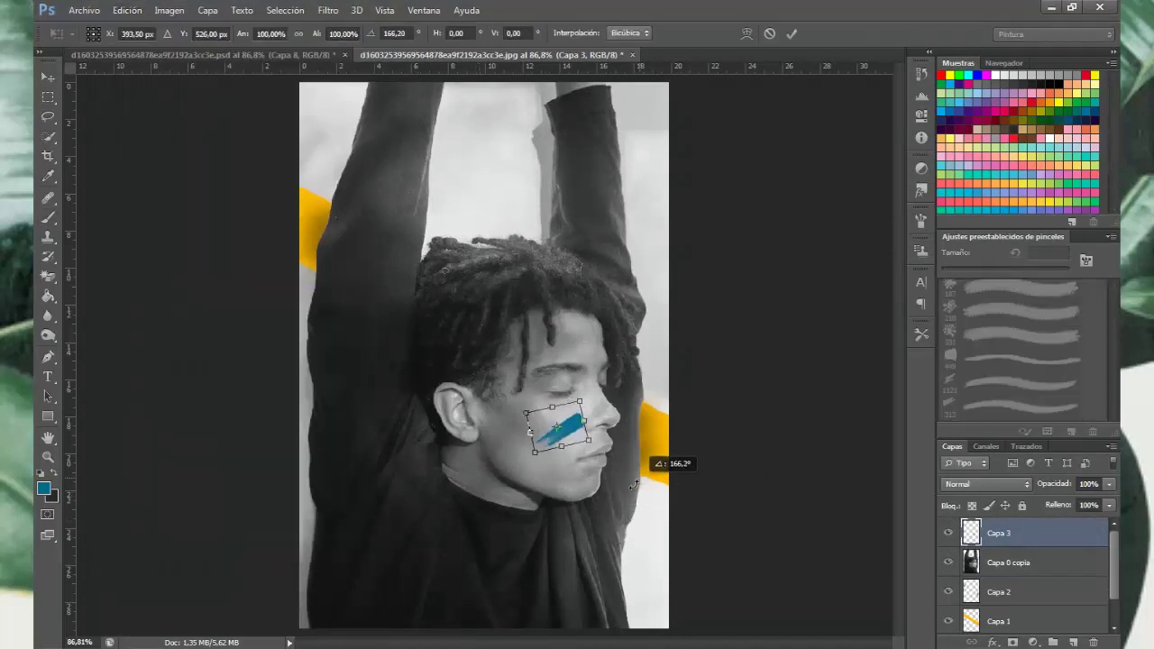
{"action": "mouse_move", "coordinate": [574, 437]}
{"action": "left_mouse_down"}
{"action": "mouse_move", "coordinate": [564, 421]}
{"action": "mouse_move", "coordinate": [580, 384]}
{"action": "mouse_move", "coordinate": [585, 435]}
{"action": "left_mouse_up"}
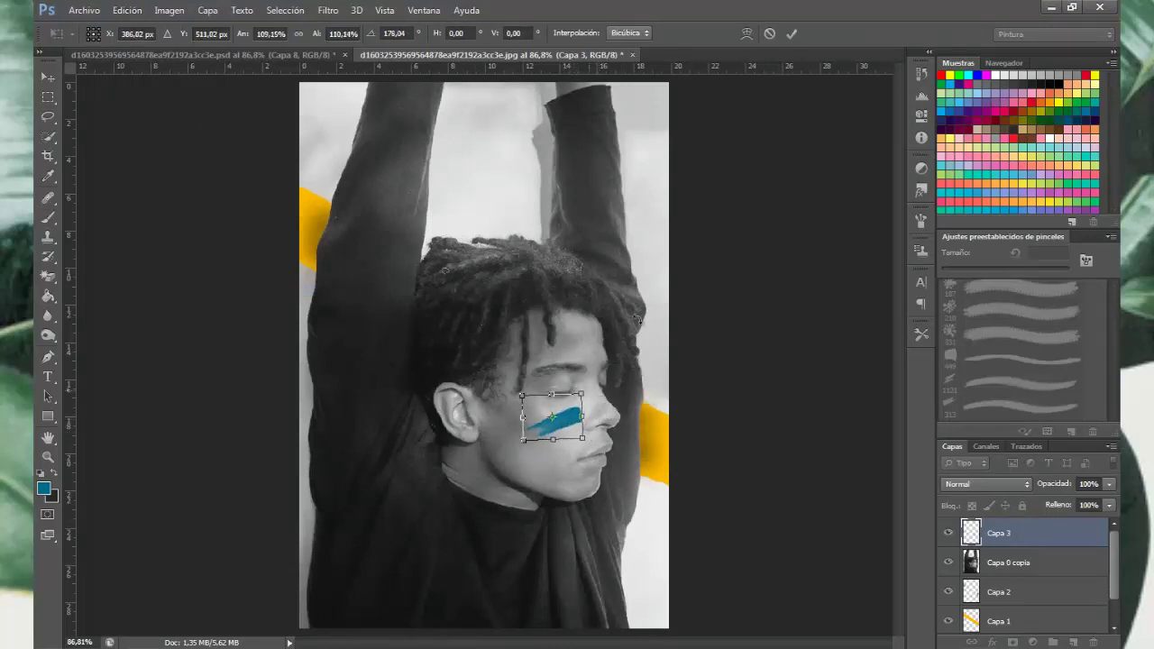
{"action": "left_click", "coordinate": [792, 34]}
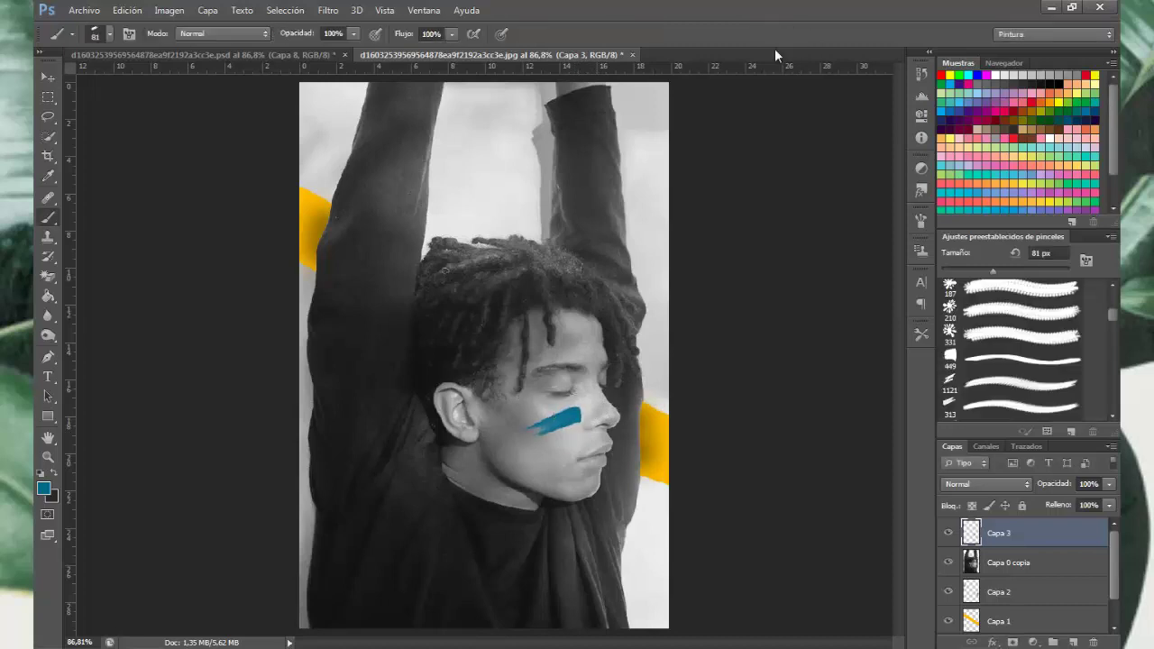
Step: Give Capa 3 the Subexponer color blend mode with 76% opacity
{"action": "left_click", "coordinate": [1004, 484]}
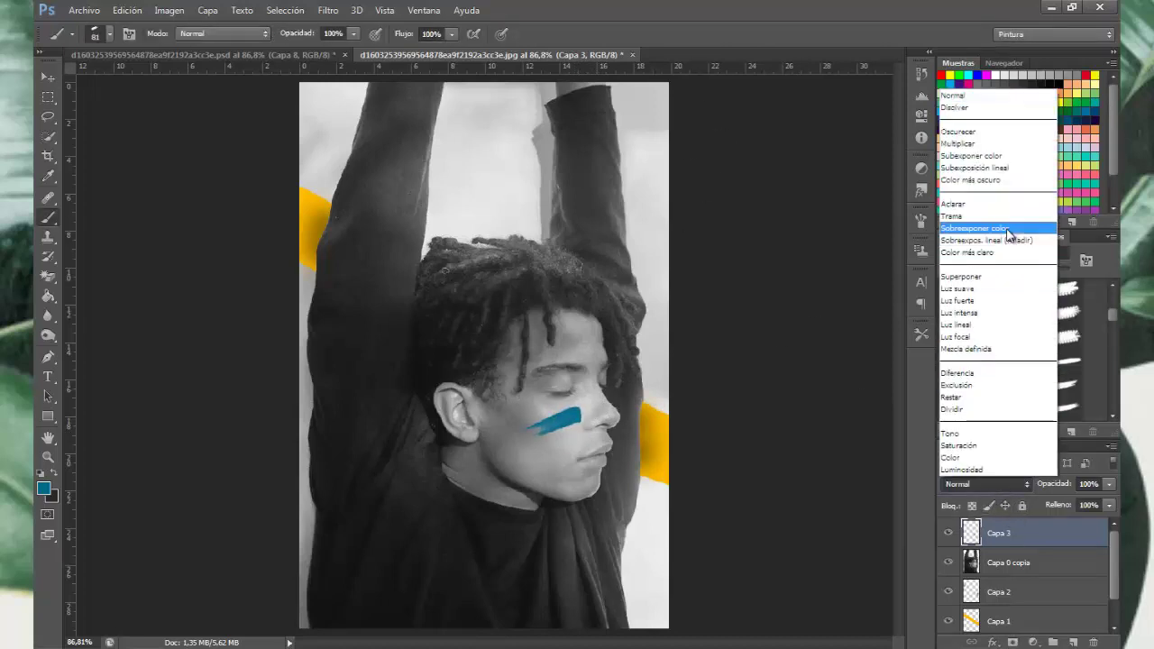
{"action": "left_click", "coordinate": [995, 144]}
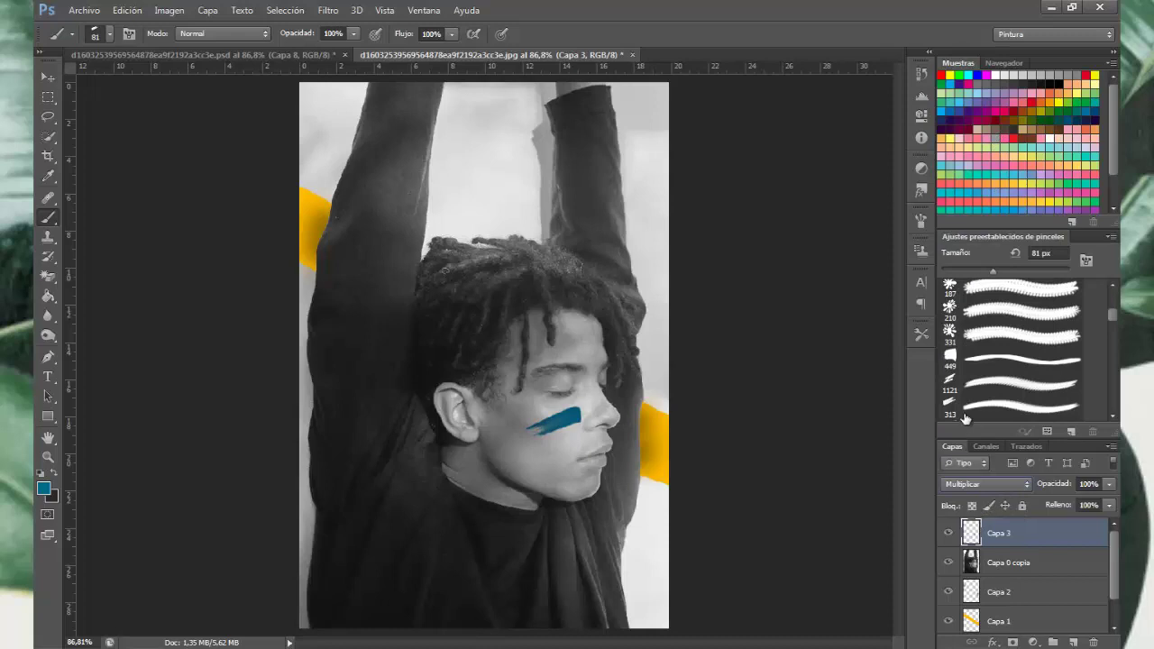
{"action": "key", "text": "shift+plus"}
{"action": "key", "text": "shift+plus"}
{"action": "key", "text": "shift+minus"}
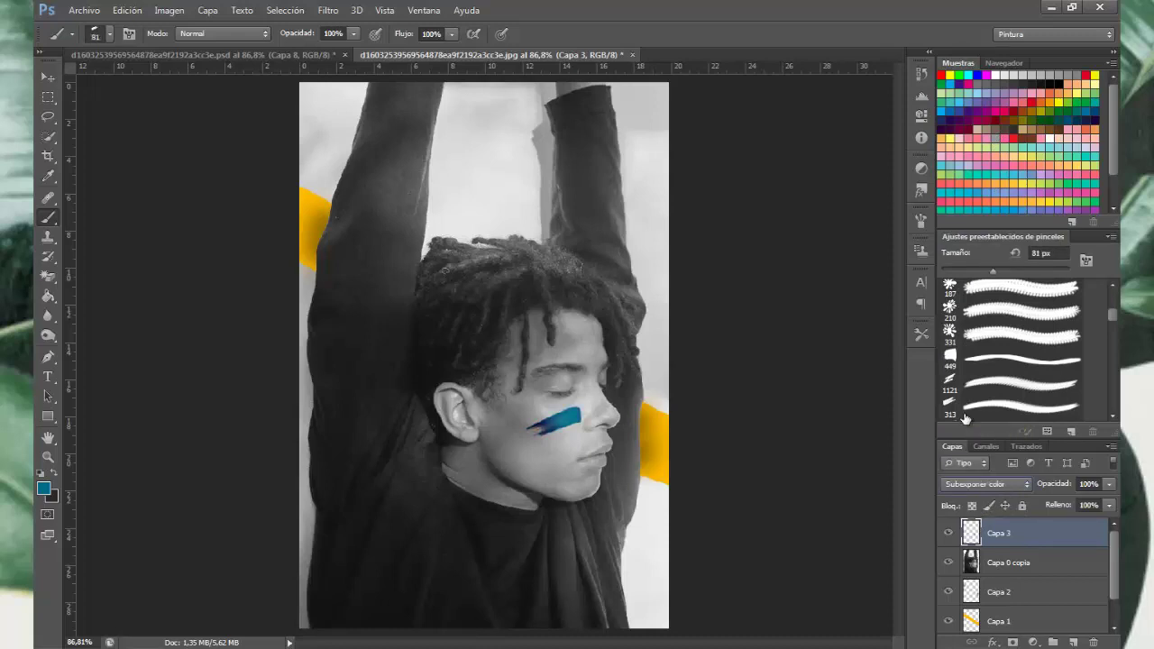
{"action": "left_click", "coordinate": [1109, 485]}
{"action": "left_click_drag", "start_coordinate": [1094, 498], "coordinate": [1092, 499]}
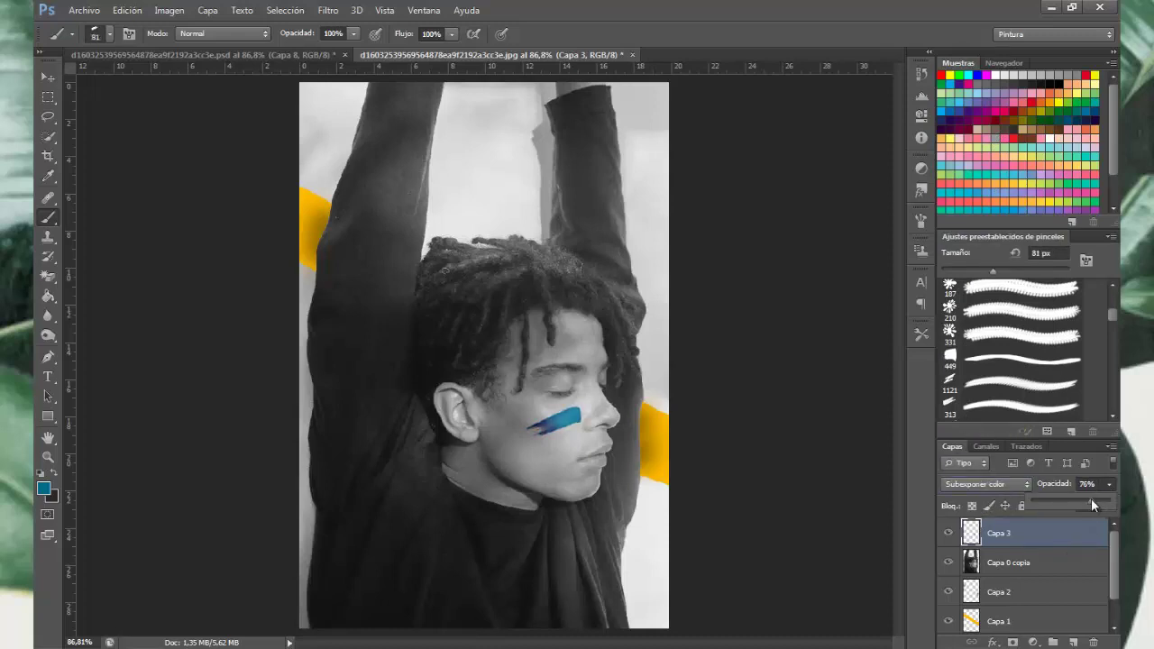
{"action": "left_click", "coordinate": [47, 77]}
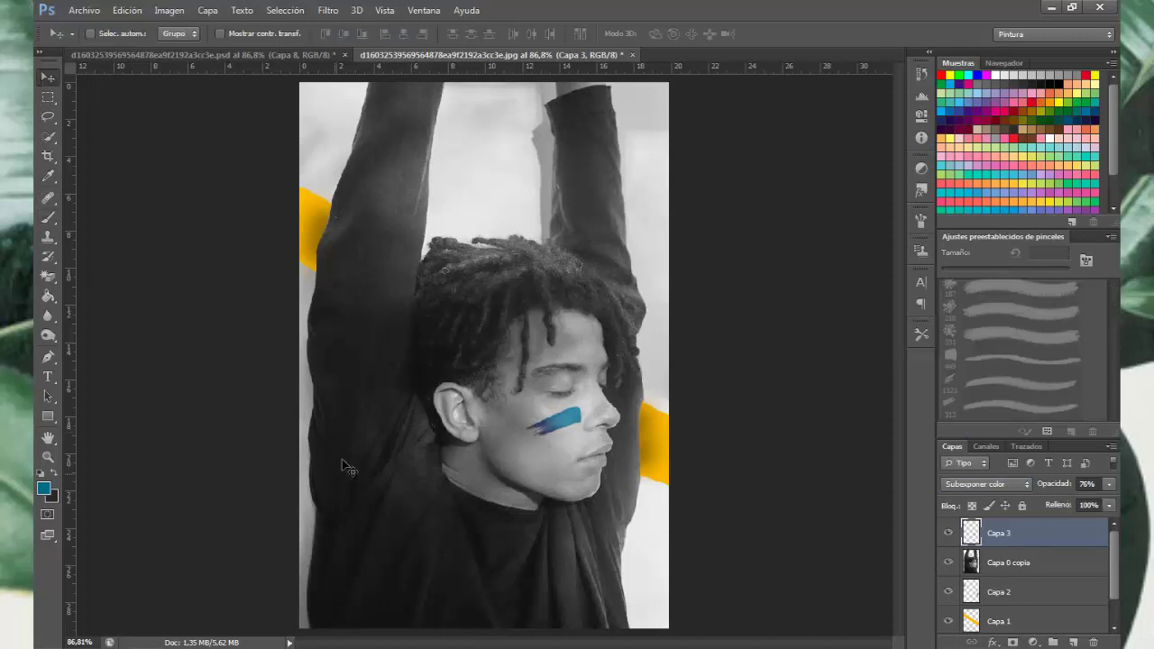